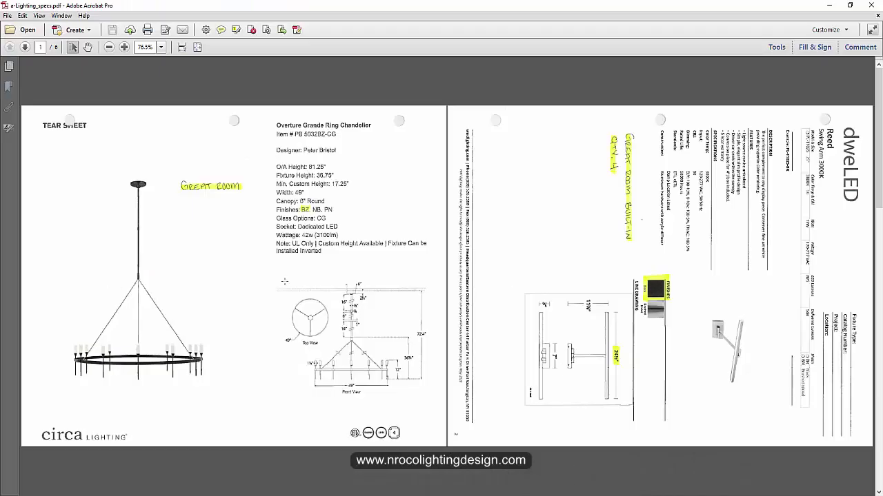
Step: Page through the spec sheets to page 5 and back to page 2, then bring up DIALux evo
{"action": "scroll", "coordinate": [286, 282], "scroll_direction": "down", "scroll_amount": 2}
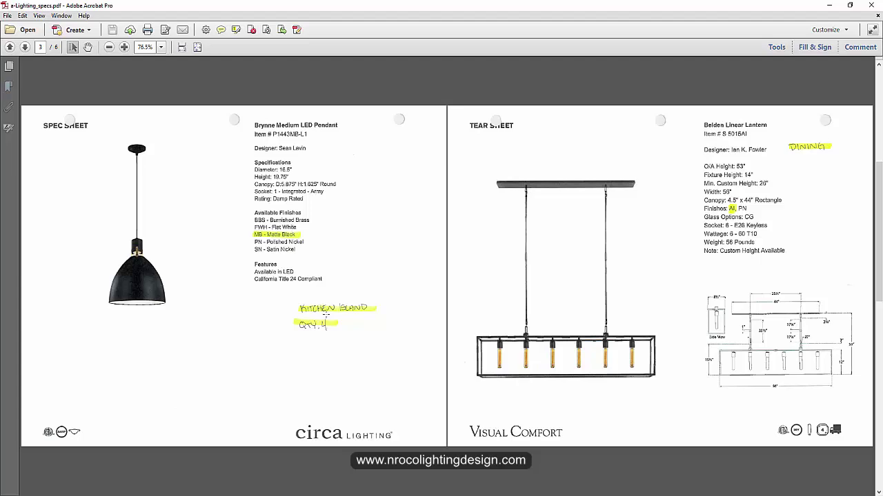
{"action": "scroll", "coordinate": [373, 315], "scroll_direction": "down", "scroll_amount": 2}
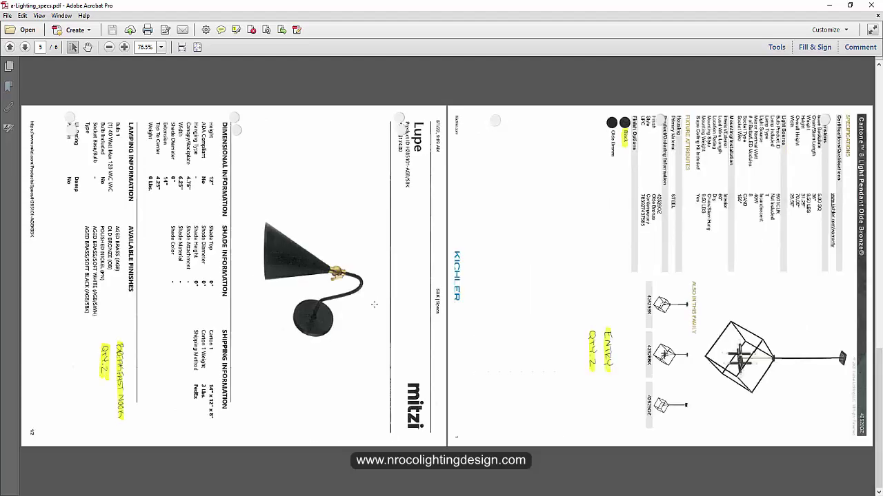
{"action": "scroll", "coordinate": [414, 327], "scroll_direction": "up", "scroll_amount": 4}
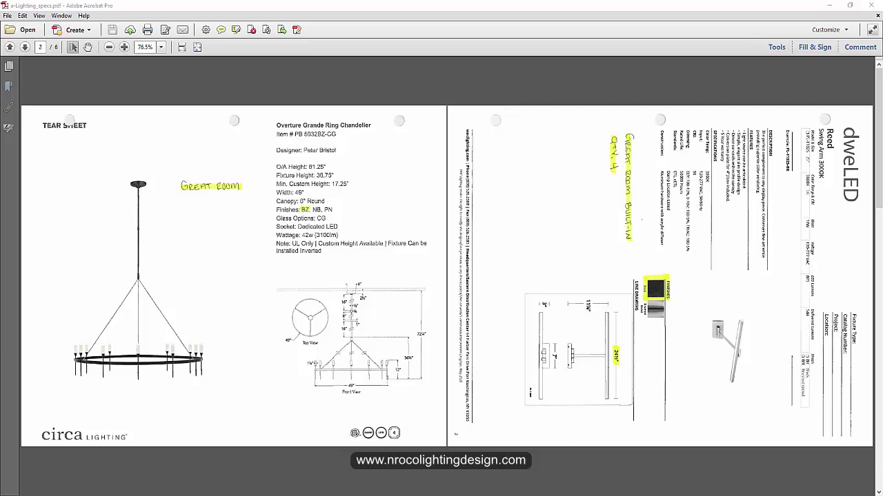
{"action": "mouse_move", "coordinate": [534, 493]}
{"action": "left_click", "coordinate": [524, 456]}
{"action": "right_click_drag", "start_coordinate": [514, 365], "coordinate": [465, 372]}
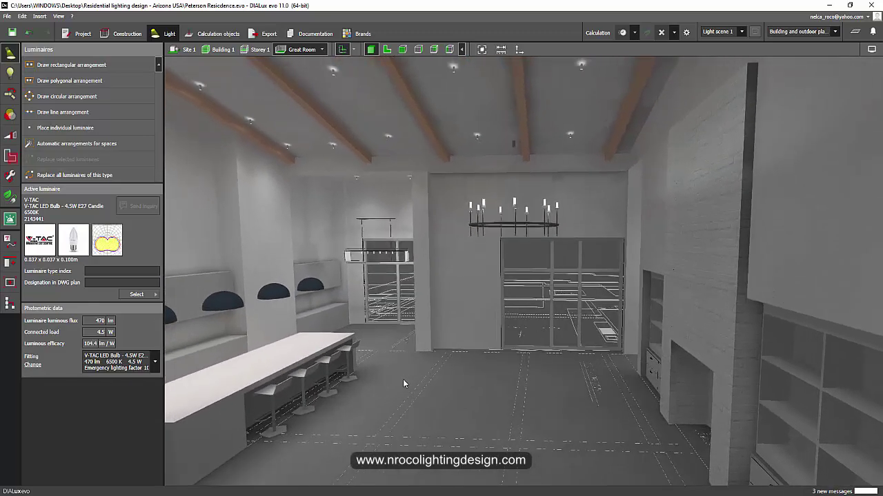
{"action": "right_click_drag", "start_coordinate": [404, 383], "coordinate": [524, 413]}
{"action": "right_click_drag", "start_coordinate": [524, 362], "coordinate": [505, 410]}
{"action": "mouse_move", "coordinate": [368, 495]}
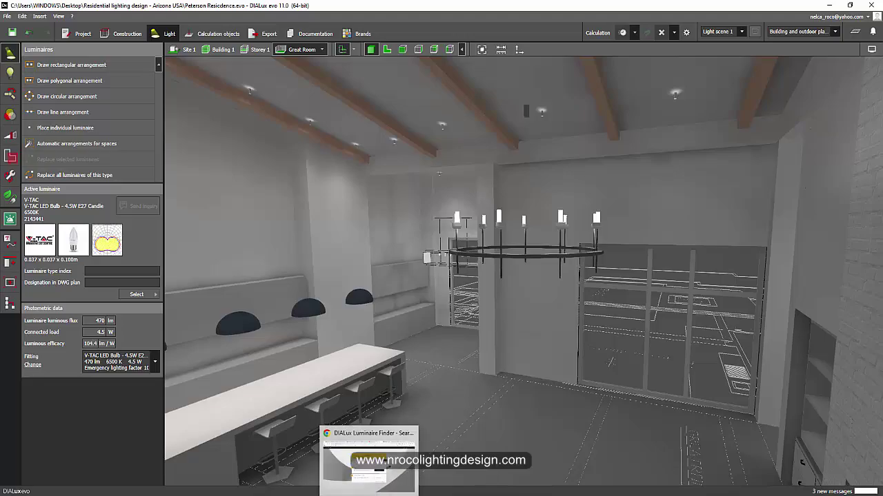
Step: Run a 'chandelier' keyword search in the Luminaire Finder
{"action": "left_click", "coordinate": [372, 458]}
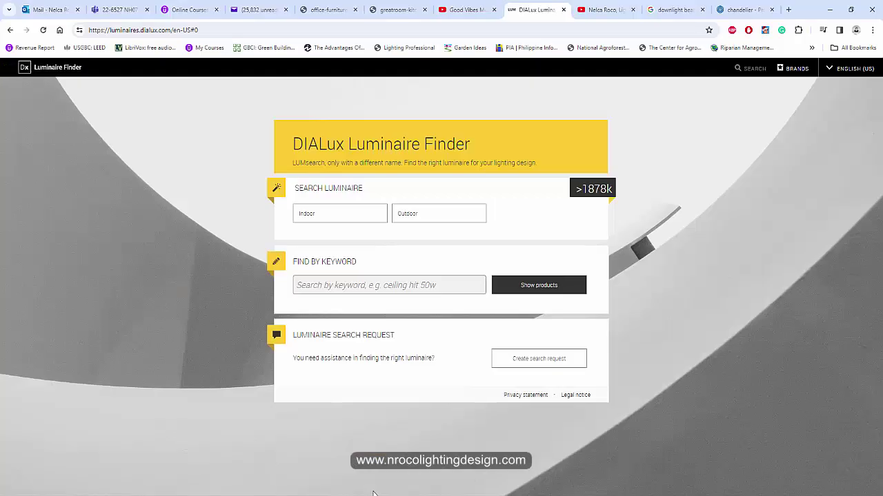
{"action": "left_click", "coordinate": [388, 286]}
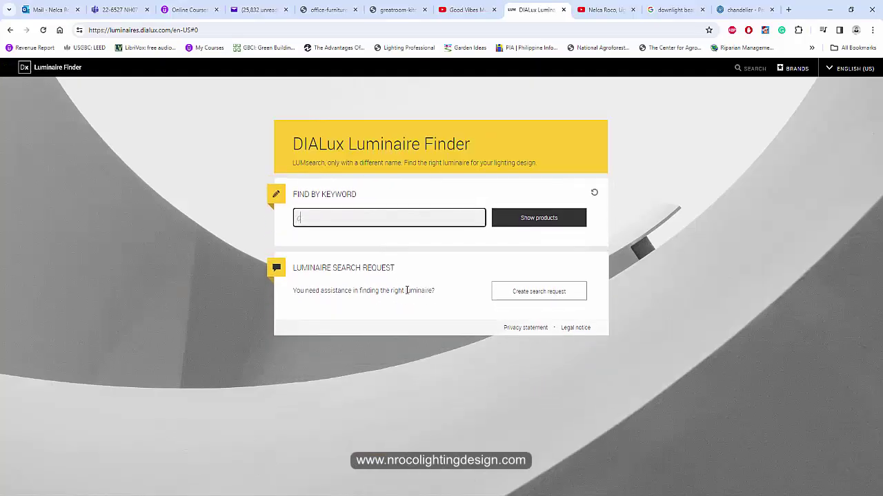
{"action": "type", "text": "chandelier"}
{"action": "key", "text": "Return"}
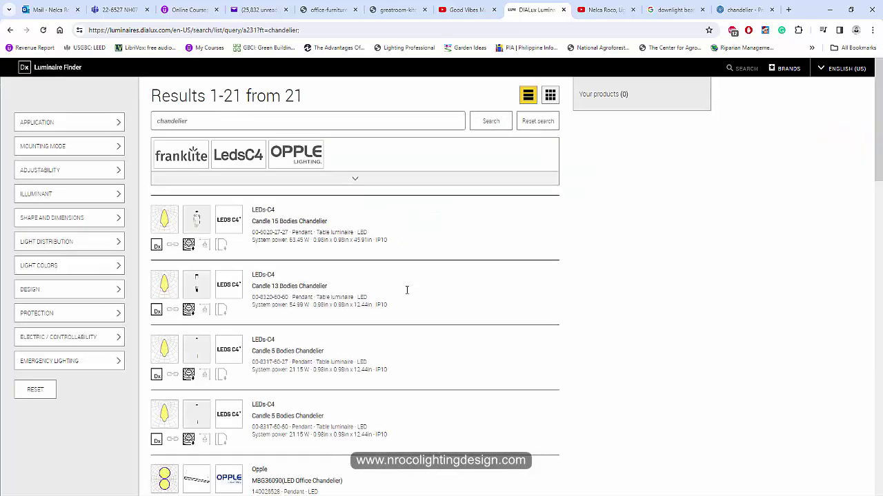
Step: Scroll through the 21 chandelier results, mostly LEDs-C4, Opple and Franklite fittings
{"action": "scroll", "coordinate": [357, 266], "scroll_direction": "down", "scroll_amount": 4}
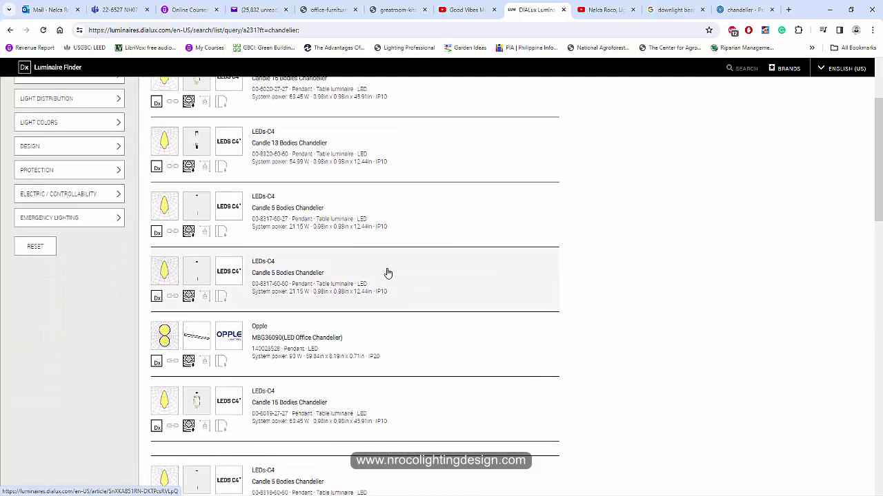
{"action": "scroll", "coordinate": [389, 275], "scroll_direction": "down", "scroll_amount": 2}
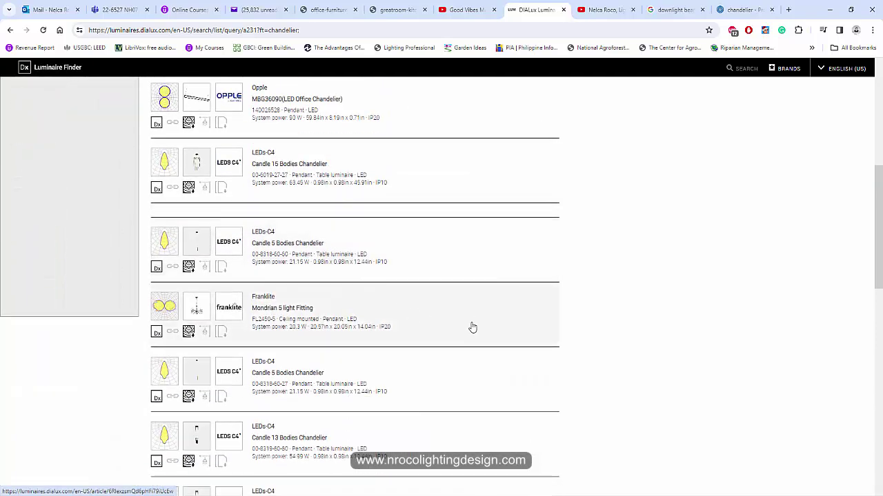
{"action": "scroll", "coordinate": [446, 311], "scroll_direction": "down", "scroll_amount": 4}
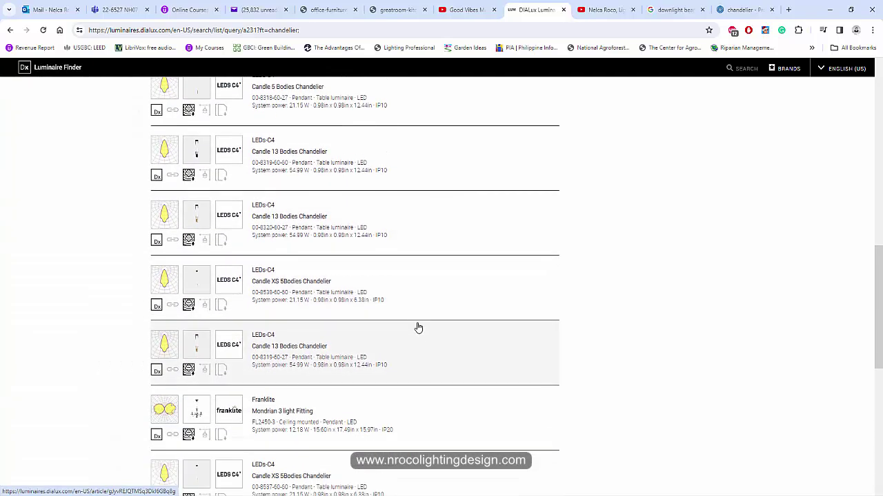
{"action": "scroll", "coordinate": [418, 329], "scroll_direction": "down", "scroll_amount": 4}
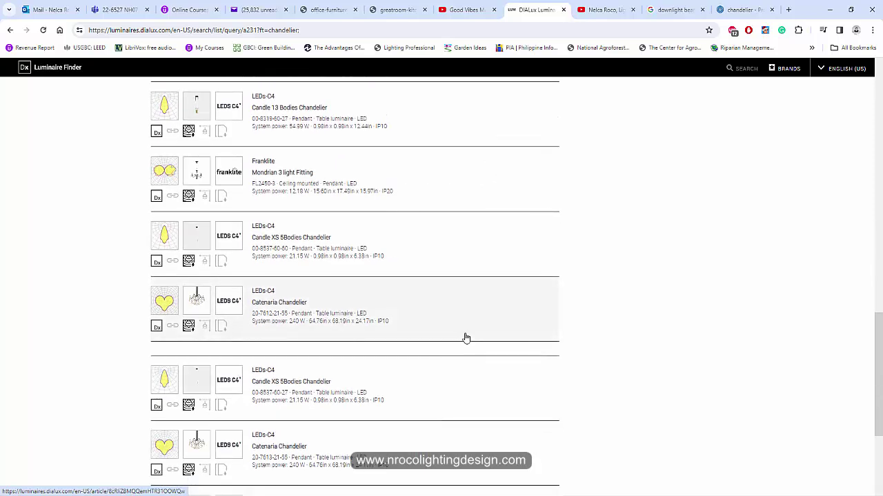
{"action": "scroll", "coordinate": [465, 338], "scroll_direction": "down", "scroll_amount": 3}
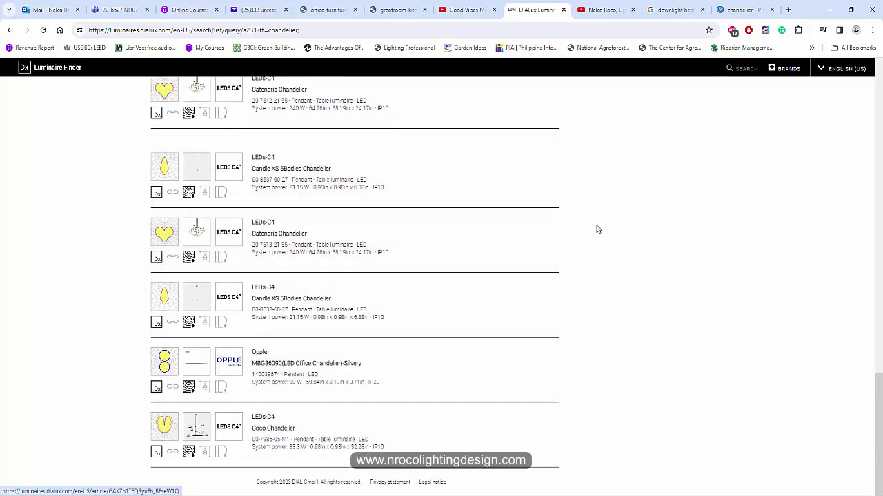
Step: Open the Udemy Assignments page and scroll through the students' DIALux evo submissions
{"action": "left_click", "coordinate": [186, 10]}
{"action": "scroll", "coordinate": [269, 225], "scroll_direction": "up", "scroll_amount": 1}
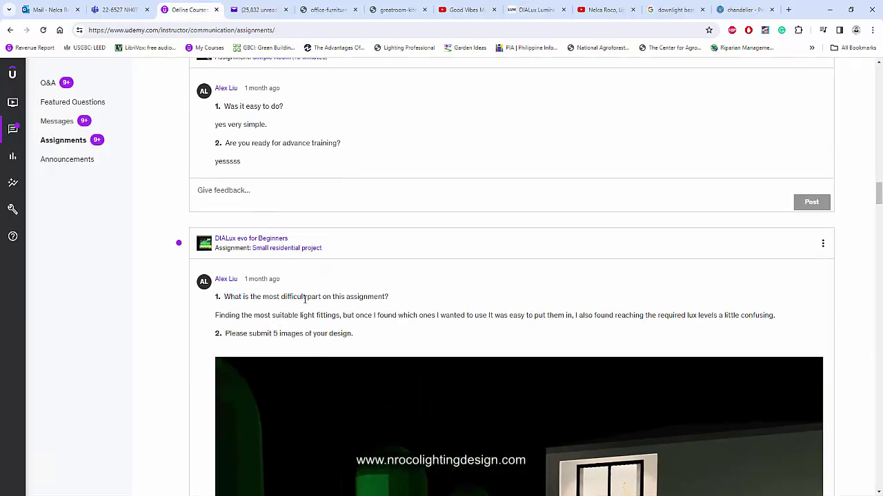
{"action": "scroll", "coordinate": [305, 300], "scroll_direction": "down", "scroll_amount": 10}
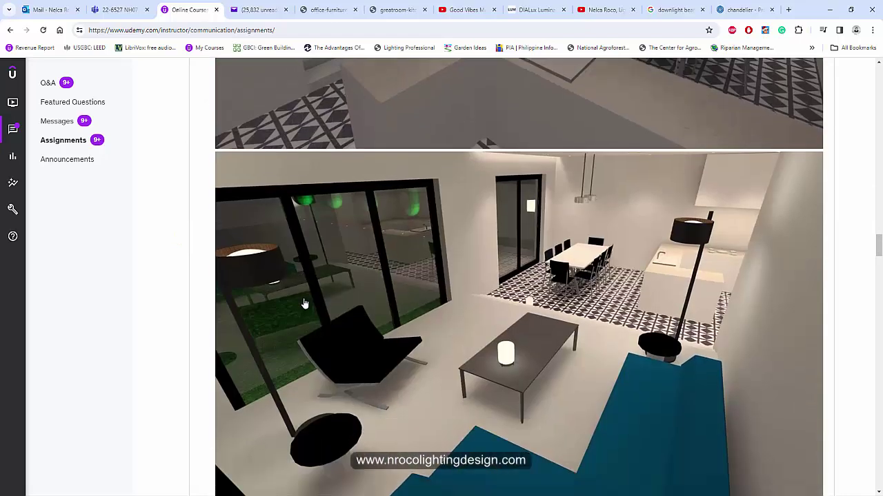
{"action": "scroll", "coordinate": [304, 301], "scroll_direction": "down", "scroll_amount": 5}
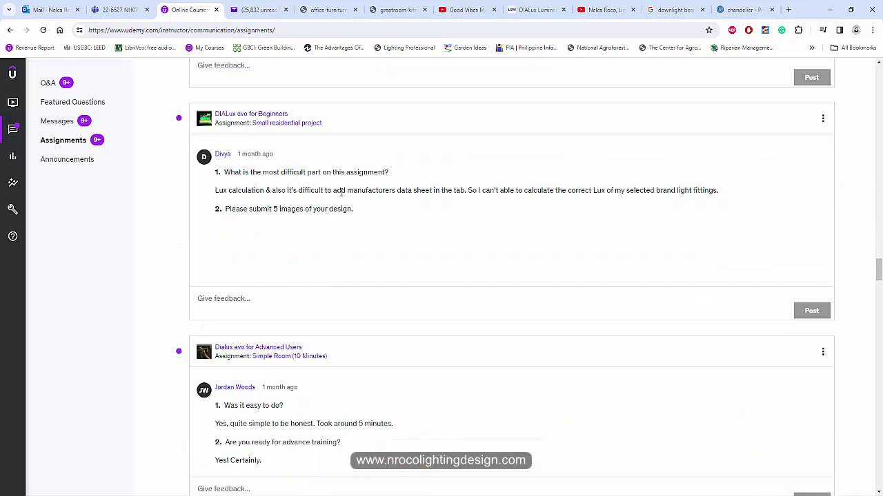
{"action": "scroll", "coordinate": [343, 219], "scroll_direction": "down", "scroll_amount": 1}
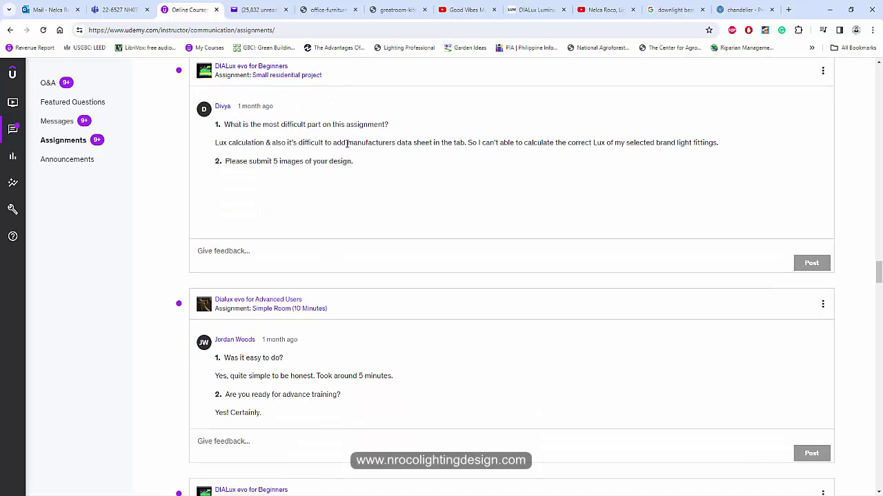
{"action": "scroll", "coordinate": [311, 294], "scroll_direction": "down", "scroll_amount": 8}
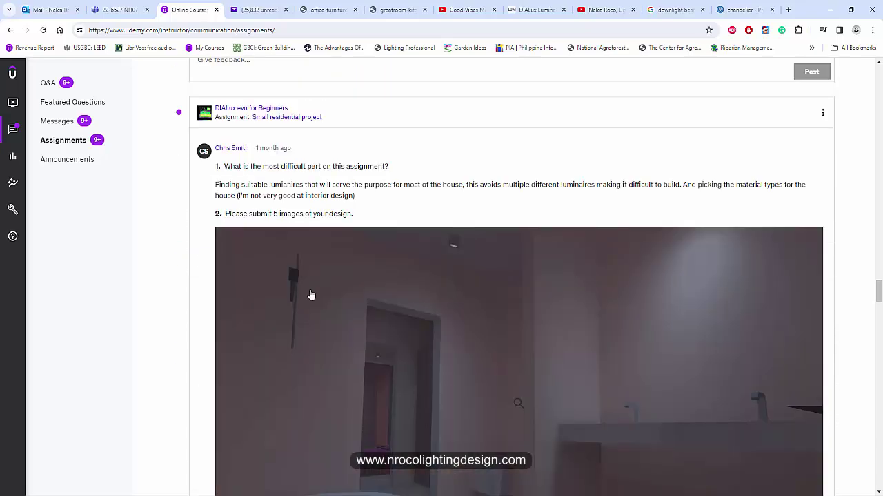
{"action": "scroll", "coordinate": [307, 286], "scroll_direction": "up", "scroll_amount": 5}
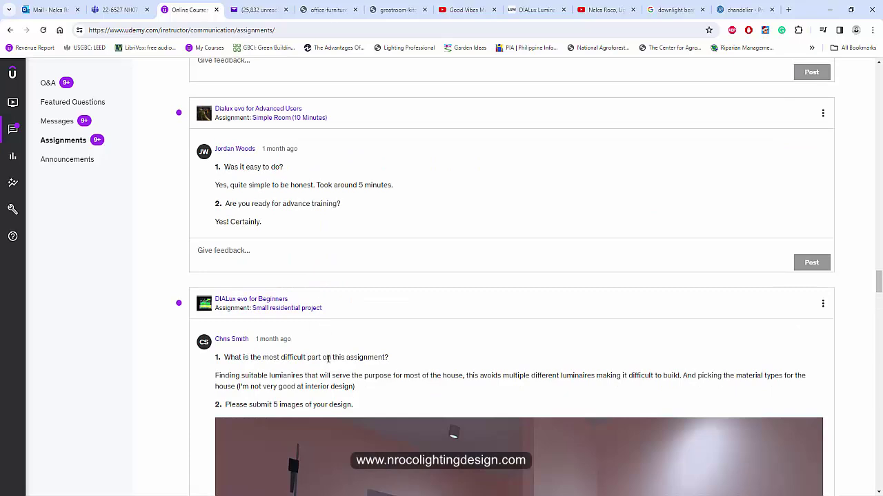
{"action": "scroll", "coordinate": [315, 301], "scroll_direction": "down", "scroll_amount": 7}
{"action": "scroll", "coordinate": [331, 304], "scroll_direction": "up", "scroll_amount": 6}
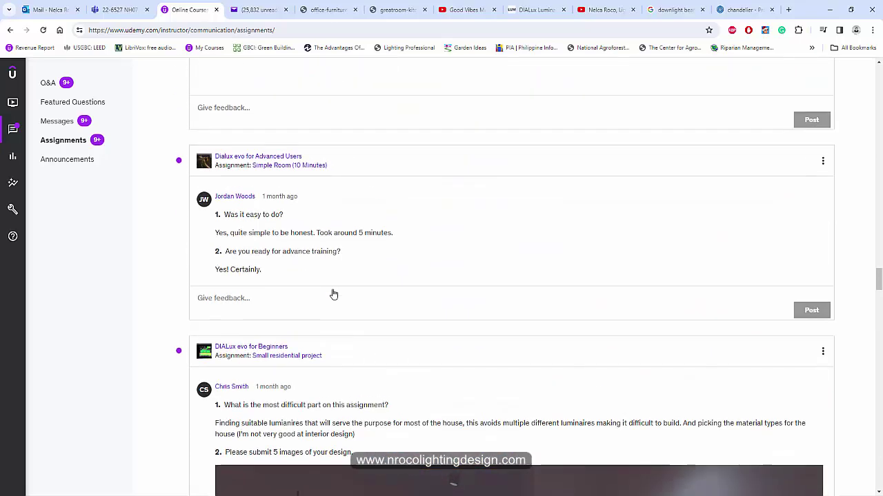
Step: Highlight lines of a student's answer, including the words 'calculation &', while reading
{"action": "left_click_drag", "start_coordinate": [250, 420], "coordinate": [306, 423]}
{"action": "scroll", "coordinate": [327, 249], "scroll_direction": "up", "scroll_amount": 2}
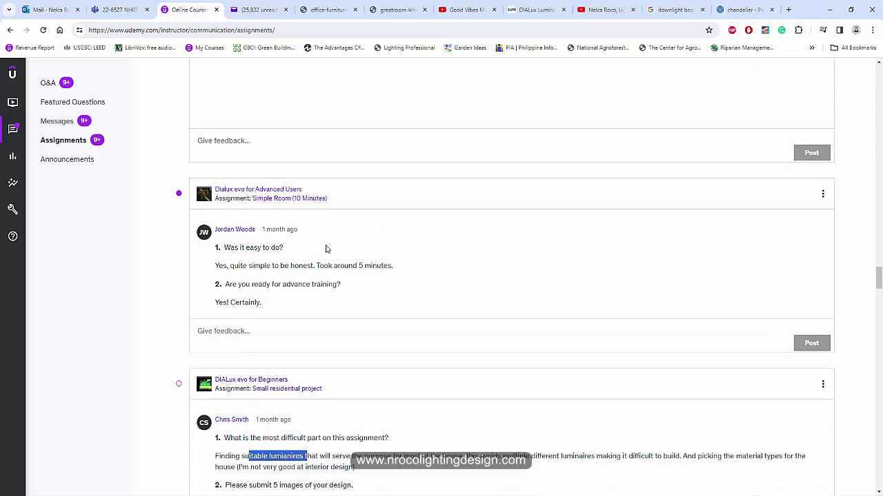
{"action": "scroll", "coordinate": [327, 248], "scroll_direction": "down", "scroll_amount": 10}
{"action": "left_click_drag", "start_coordinate": [227, 425], "coordinate": [278, 429]}
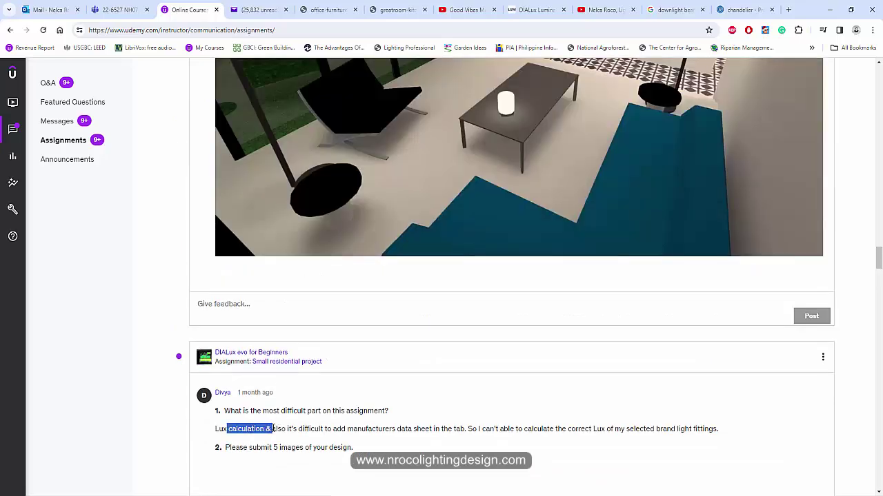
{"action": "left_click_drag", "start_coordinate": [348, 429], "coordinate": [415, 429]}
{"action": "scroll", "coordinate": [455, 417], "scroll_direction": "up", "scroll_amount": 10}
{"action": "scroll", "coordinate": [406, 318], "scroll_direction": "up", "scroll_amount": 5}
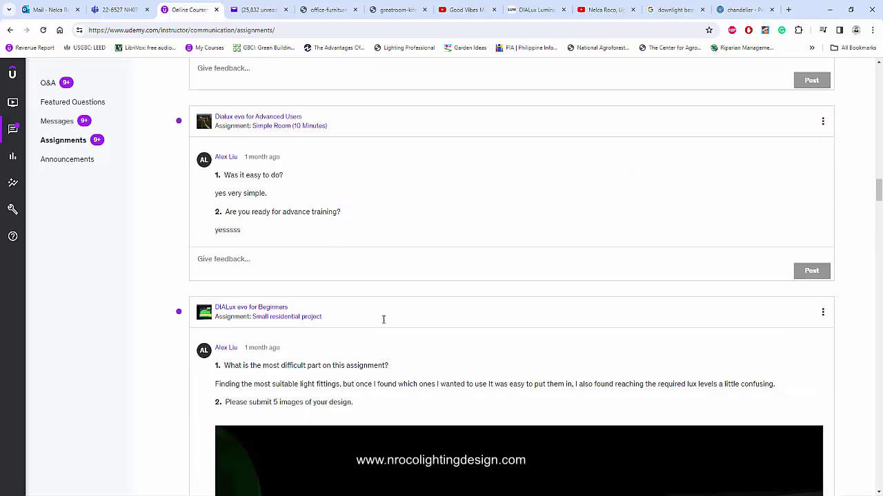
{"action": "scroll", "coordinate": [380, 325], "scroll_direction": "down", "scroll_amount": 1}
Step: Highlight and then deselect the student's answer about finding suitable fittings
{"action": "left_click_drag", "start_coordinate": [218, 267], "coordinate": [354, 288]}
{"action": "left_click", "coordinate": [377, 258]}
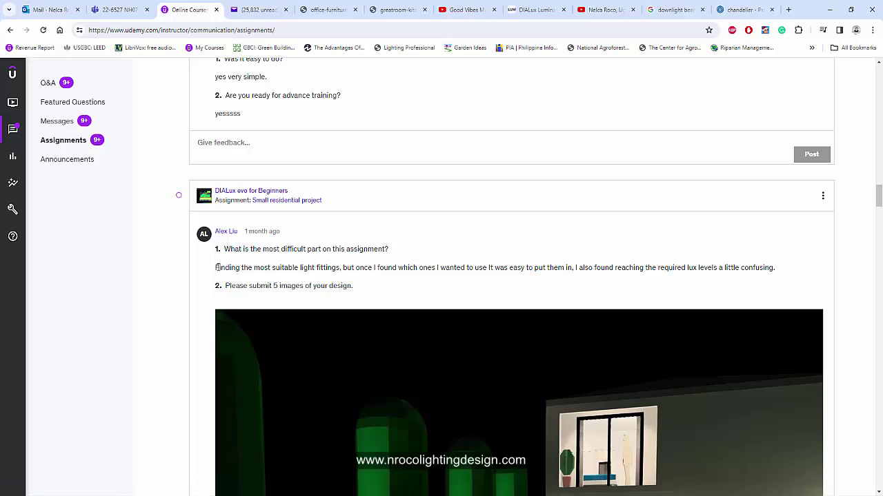
{"action": "left_click_drag", "start_coordinate": [216, 268], "coordinate": [465, 268]}
{"action": "left_click", "coordinate": [497, 267]}
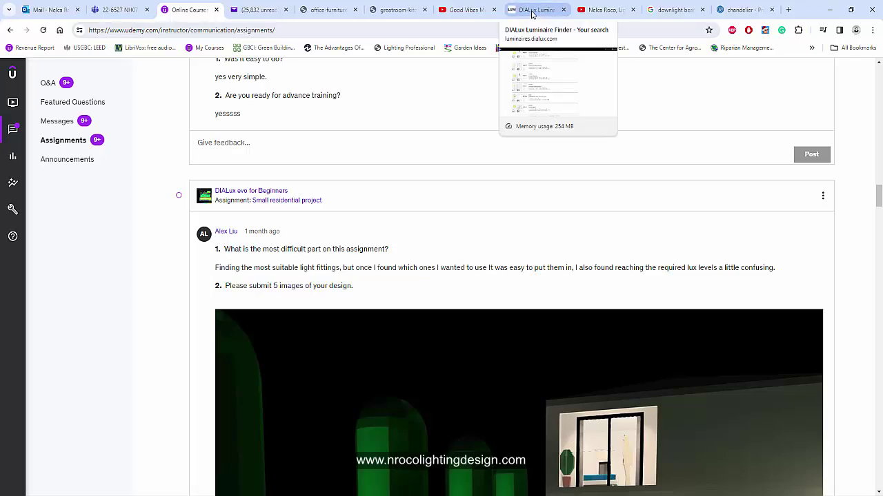
{"action": "left_click", "coordinate": [562, 14]}
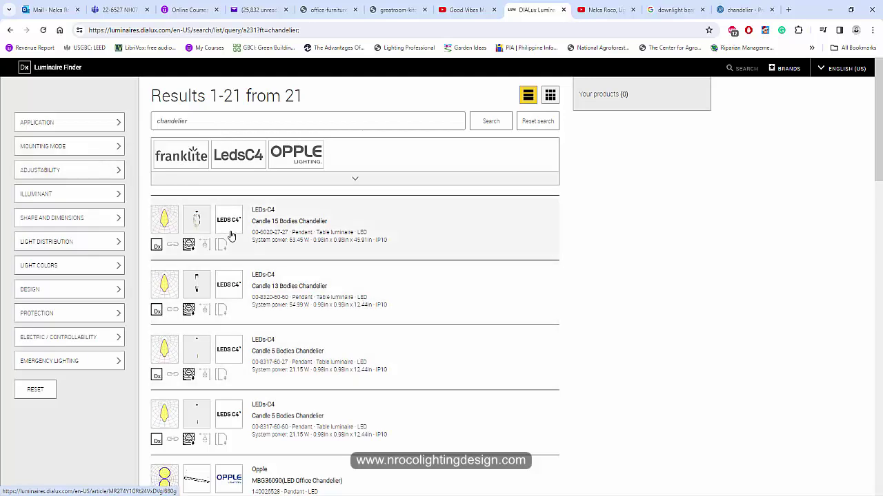
{"action": "scroll", "coordinate": [308, 335], "scroll_direction": "down", "scroll_amount": 3}
{"action": "scroll", "coordinate": [309, 338], "scroll_direction": "down", "scroll_amount": 6}
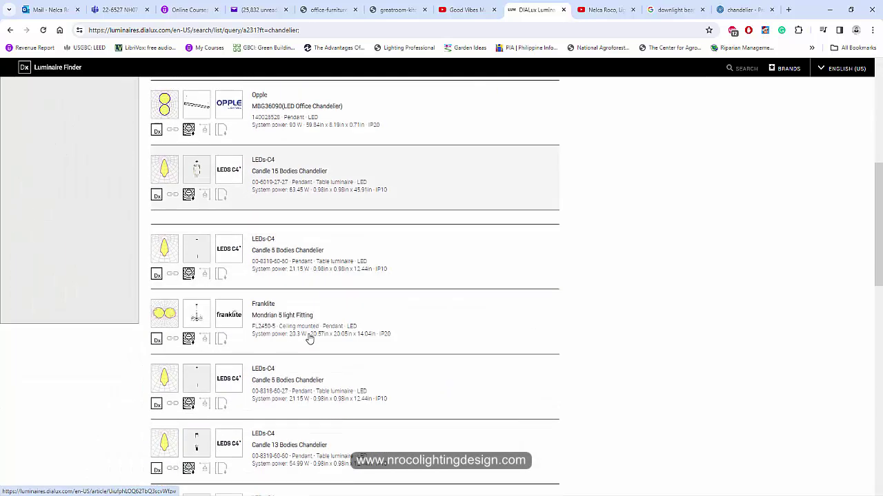
{"action": "scroll", "coordinate": [294, 351], "scroll_direction": "up", "scroll_amount": 10}
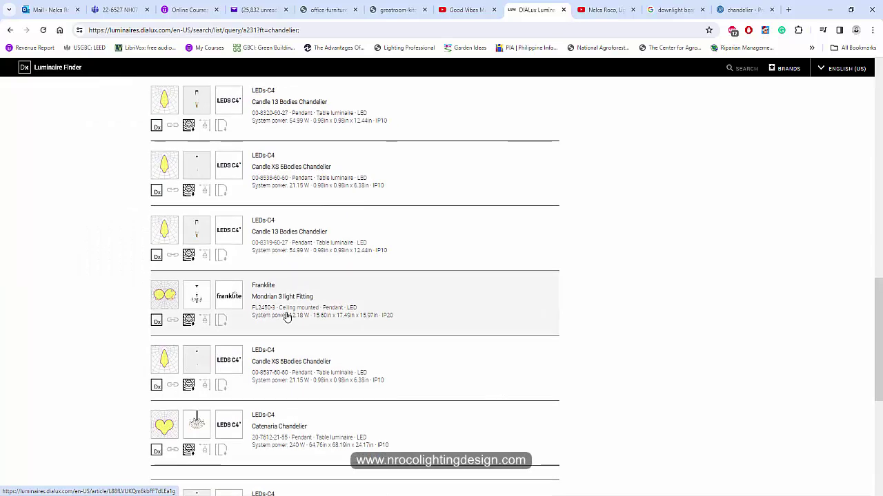
{"action": "scroll", "coordinate": [262, 262], "scroll_direction": "up", "scroll_amount": 5}
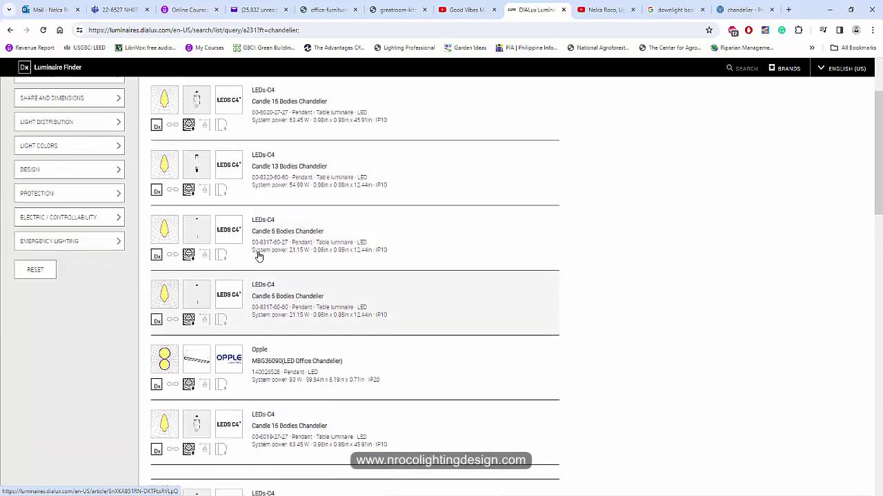
{"action": "scroll", "coordinate": [267, 255], "scroll_direction": "down", "scroll_amount": 5}
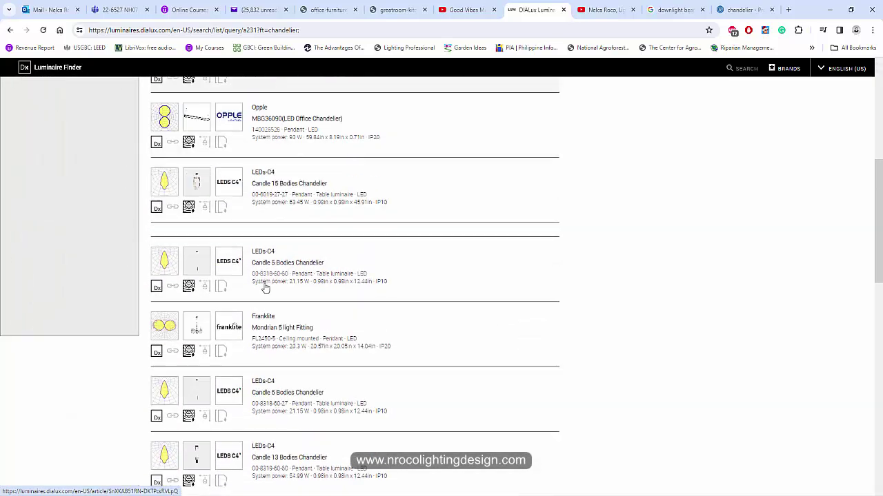
{"action": "scroll", "coordinate": [265, 294], "scroll_direction": "down", "scroll_amount": 2}
{"action": "scroll", "coordinate": [265, 306], "scroll_direction": "down", "scroll_amount": 10}
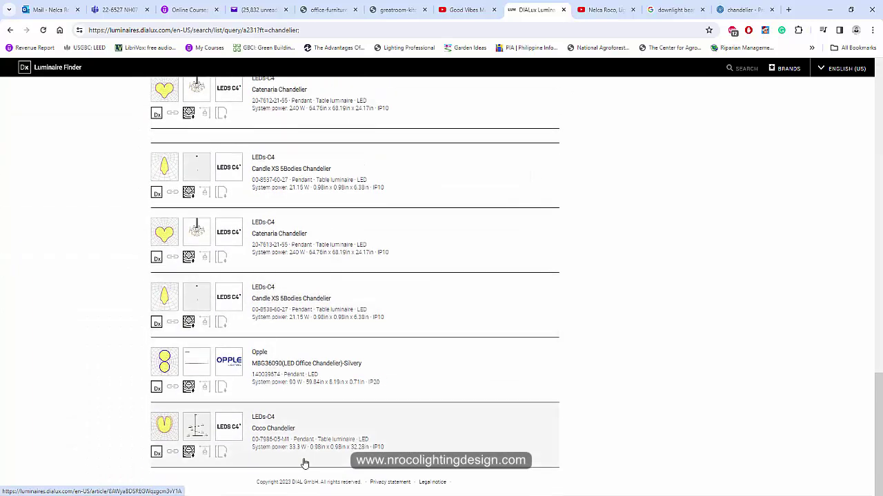
{"action": "scroll", "coordinate": [287, 446], "scroll_direction": "up", "scroll_amount": 3}
{"action": "scroll", "coordinate": [288, 447], "scroll_direction": "up", "scroll_amount": 10}
{"action": "scroll", "coordinate": [298, 328], "scroll_direction": "down", "scroll_amount": 2}
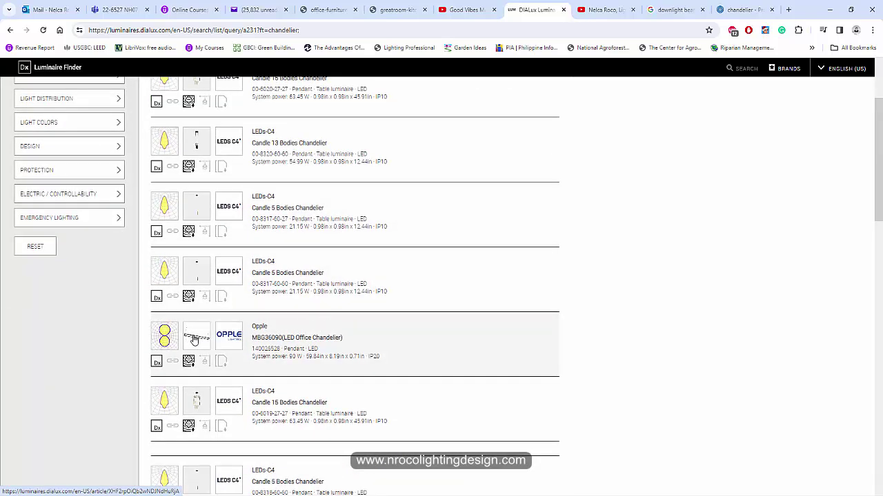
{"action": "scroll", "coordinate": [315, 322], "scroll_direction": "up", "scroll_amount": 2}
{"action": "left_click_drag", "start_coordinate": [216, 125], "coordinate": [107, 124]}
Step: Search the Luminaire Finder for 'pendant light' and scroll through the first results
{"action": "type", "text": "pen"}
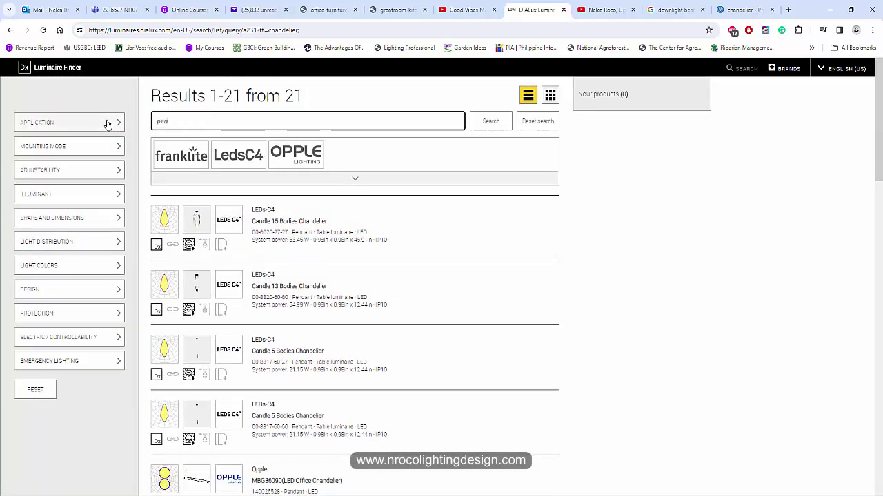
{"action": "type", "text": "dant light"}
{"action": "key", "text": "Return"}
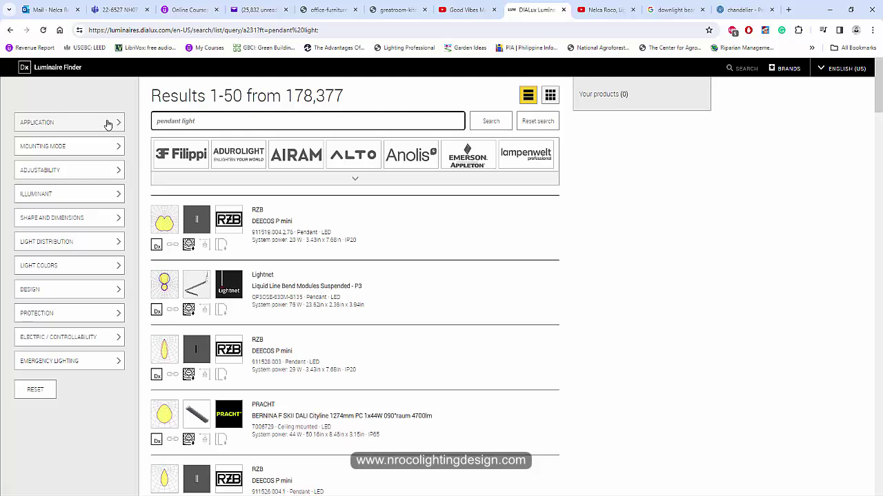
{"action": "scroll", "coordinate": [207, 290], "scroll_direction": "down", "scroll_amount": 8}
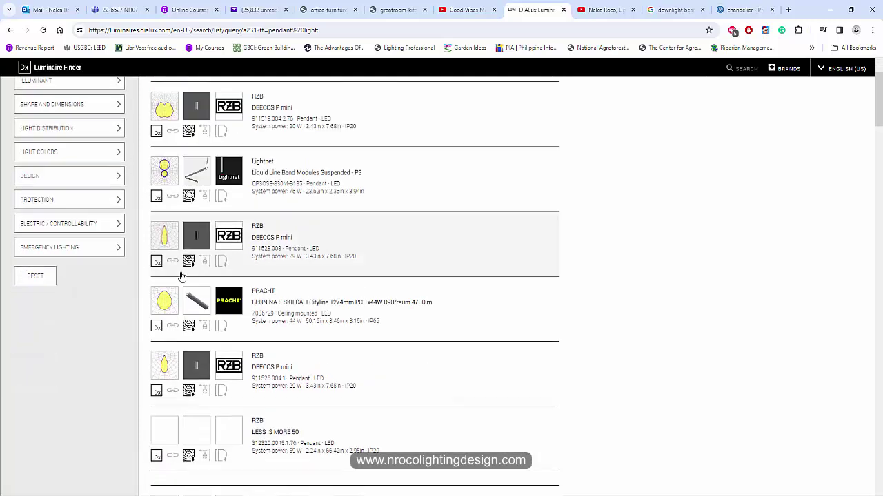
{"action": "scroll", "coordinate": [269, 321], "scroll_direction": "down", "scroll_amount": 3}
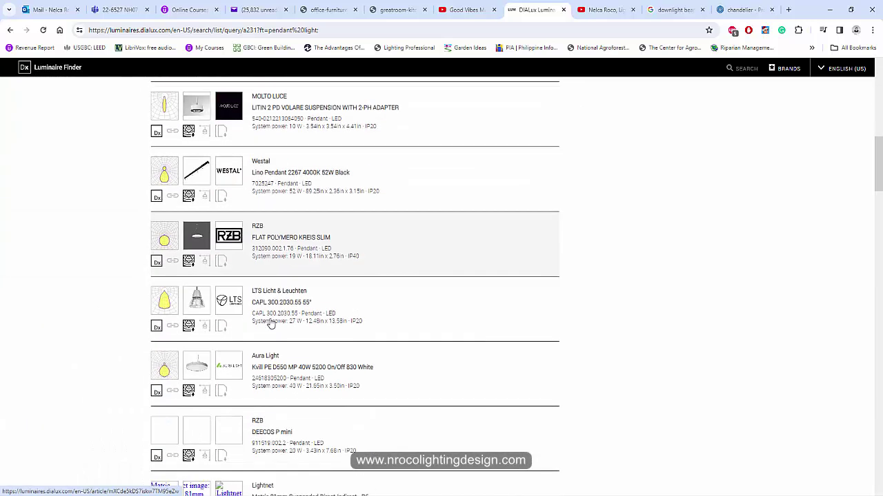
{"action": "scroll", "coordinate": [262, 331], "scroll_direction": "up", "scroll_amount": 3}
{"action": "scroll", "coordinate": [253, 341], "scroll_direction": "down", "scroll_amount": 3}
{"action": "scroll", "coordinate": [265, 345], "scroll_direction": "down", "scroll_amount": 3}
{"action": "scroll", "coordinate": [238, 255], "scroll_direction": "up", "scroll_amount": 6}
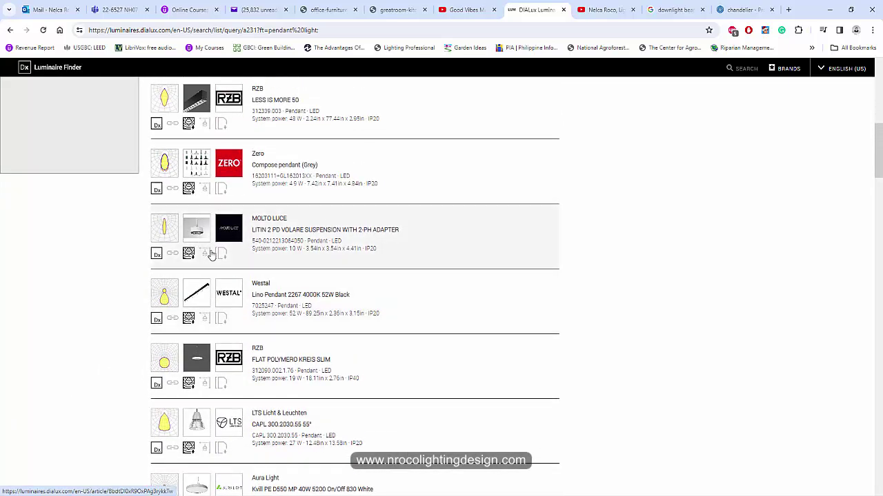
{"action": "scroll", "coordinate": [223, 282], "scroll_direction": "down", "scroll_amount": 8}
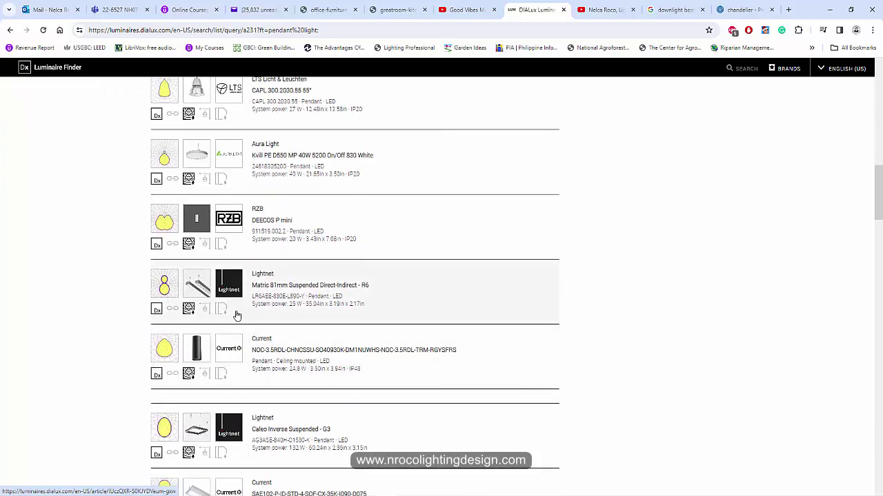
{"action": "scroll", "coordinate": [207, 341], "scroll_direction": "down", "scroll_amount": 3}
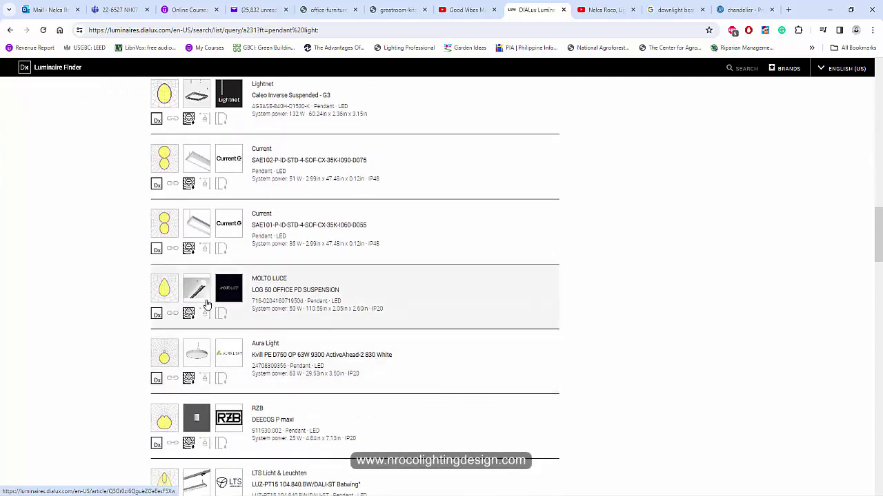
{"action": "scroll", "coordinate": [210, 314], "scroll_direction": "down", "scroll_amount": 2}
{"action": "scroll", "coordinate": [220, 322], "scroll_direction": "down", "scroll_amount": 2}
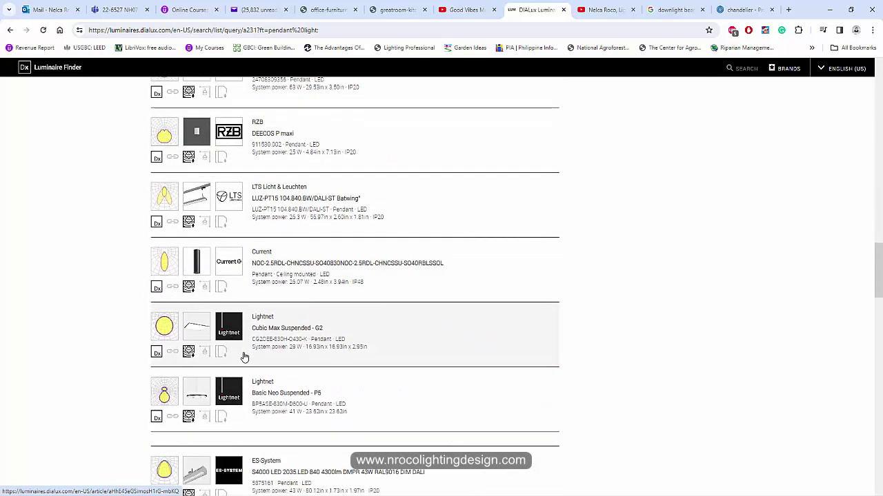
{"action": "scroll", "coordinate": [244, 358], "scroll_direction": "down", "scroll_amount": 3}
Step: Keep browsing further down the pendant light results
{"action": "scroll", "coordinate": [211, 269], "scroll_direction": "up", "scroll_amount": 1}
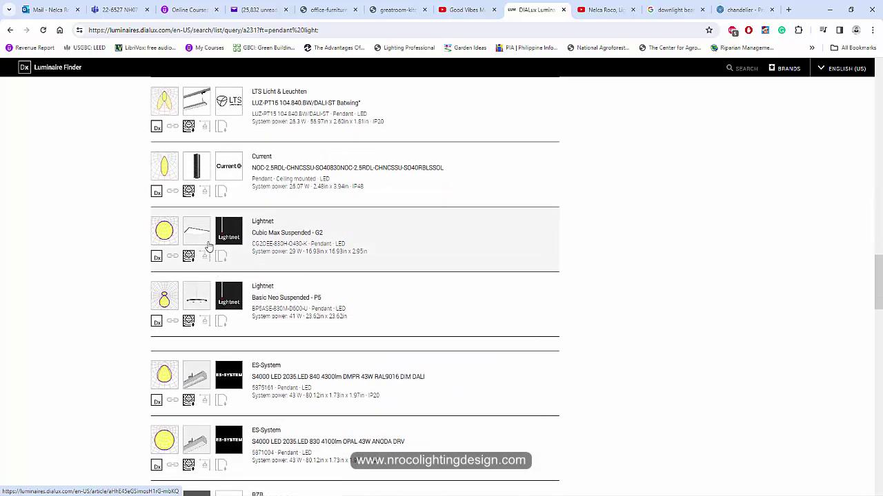
{"action": "scroll", "coordinate": [286, 316], "scroll_direction": "down", "scroll_amount": 5}
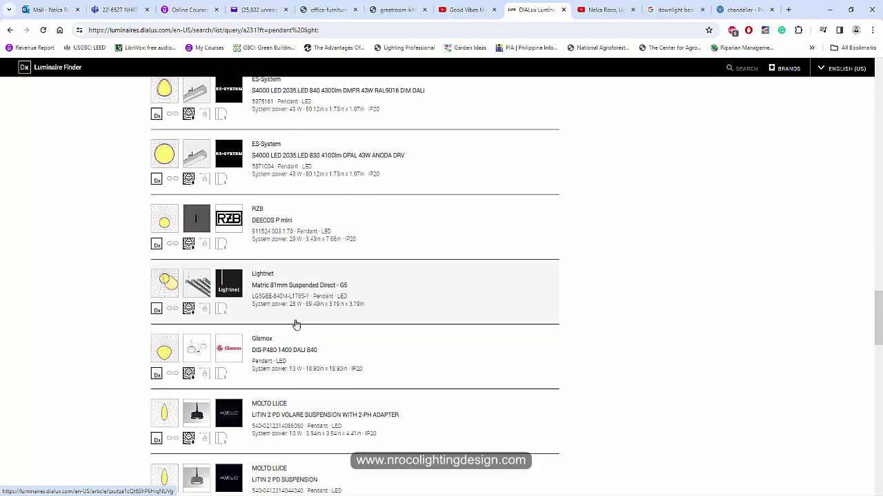
{"action": "scroll", "coordinate": [290, 329], "scroll_direction": "down", "scroll_amount": 2}
{"action": "scroll", "coordinate": [309, 335], "scroll_direction": "down", "scroll_amount": 2}
{"action": "scroll", "coordinate": [306, 338], "scroll_direction": "down", "scroll_amount": 4}
{"action": "scroll", "coordinate": [292, 340], "scroll_direction": "down", "scroll_amount": 3}
{"action": "scroll", "coordinate": [338, 385], "scroll_direction": "down", "scroll_amount": 2}
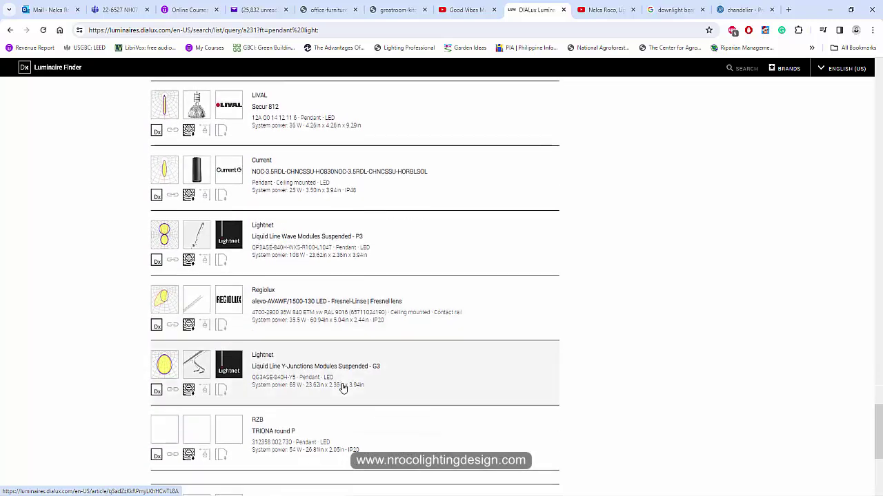
{"action": "scroll", "coordinate": [341, 388], "scroll_direction": "down", "scroll_amount": 1}
{"action": "scroll", "coordinate": [342, 388], "scroll_direction": "down", "scroll_amount": 1}
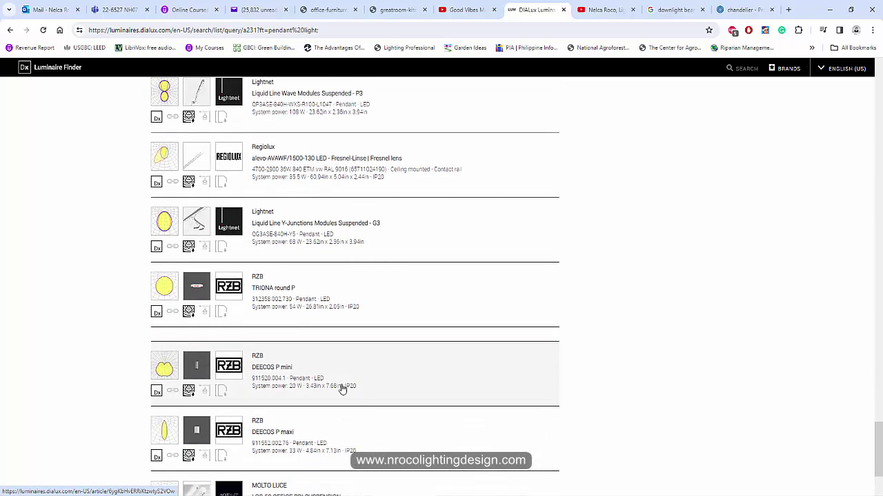
{"action": "scroll", "coordinate": [341, 386], "scroll_direction": "down", "scroll_amount": 1}
{"action": "scroll", "coordinate": [207, 310], "scroll_direction": "down", "scroll_amount": 1}
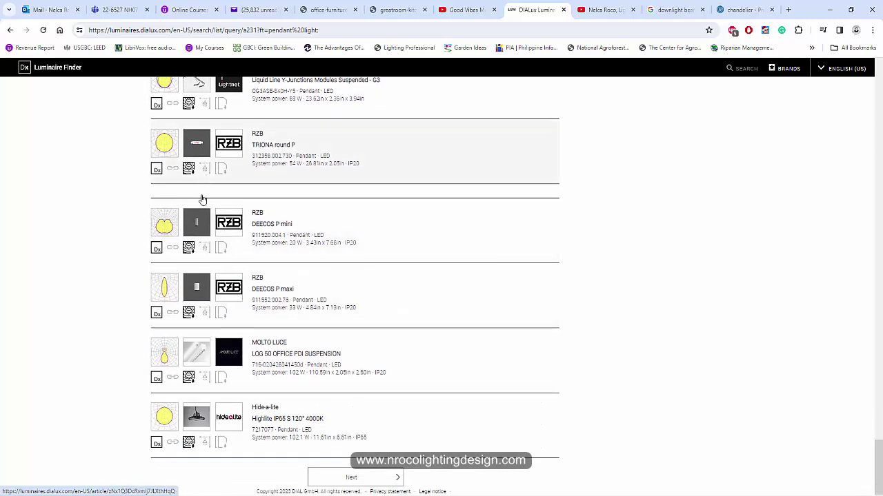
{"action": "scroll", "coordinate": [207, 341], "scroll_direction": "down", "scroll_amount": 1}
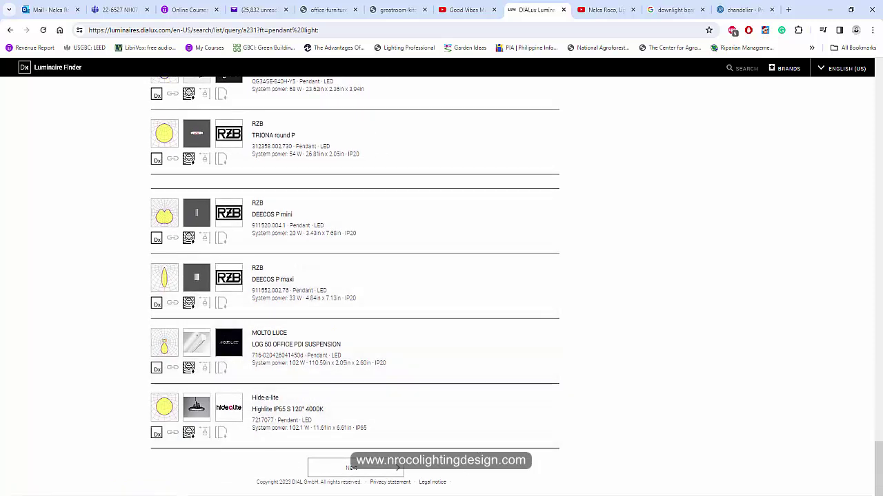
Step: Orbit the DIALux Great Room view around the chandelier, then return to the spec sheets PDF
{"action": "mouse_move", "coordinate": [515, 495]}
{"action": "left_click", "coordinate": [518, 466]}
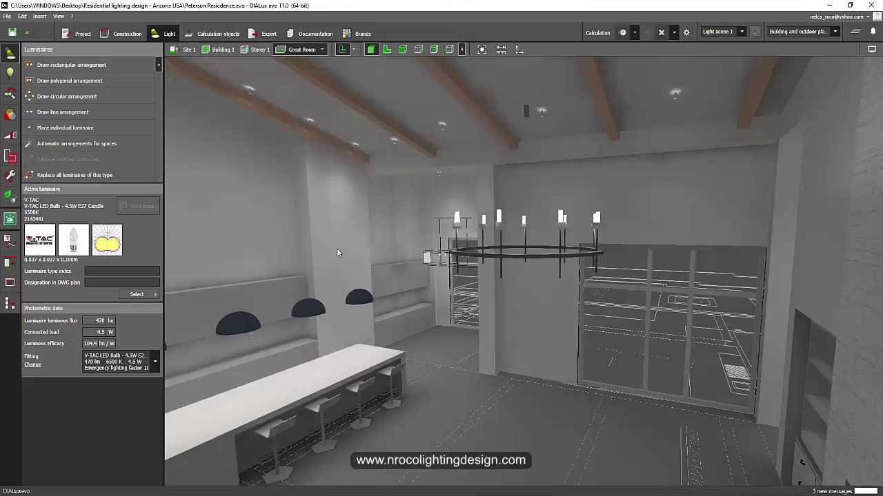
{"action": "left_click_drag", "start_coordinate": [322, 246], "coordinate": [494, 482]}
{"action": "key", "text": "alt+Tab"}
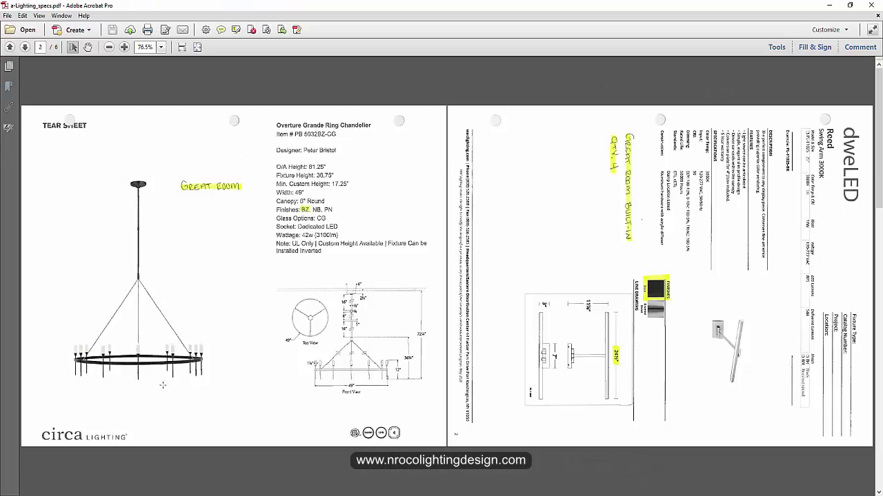
Step: Scroll to spec page 5 with the Brynne Medium LED Pendant and Belden Linear Lantern
{"action": "scroll", "coordinate": [221, 324], "scroll_direction": "down", "scroll_amount": 2}
{"action": "scroll", "coordinate": [605, 389], "scroll_direction": "down", "scroll_amount": 3}
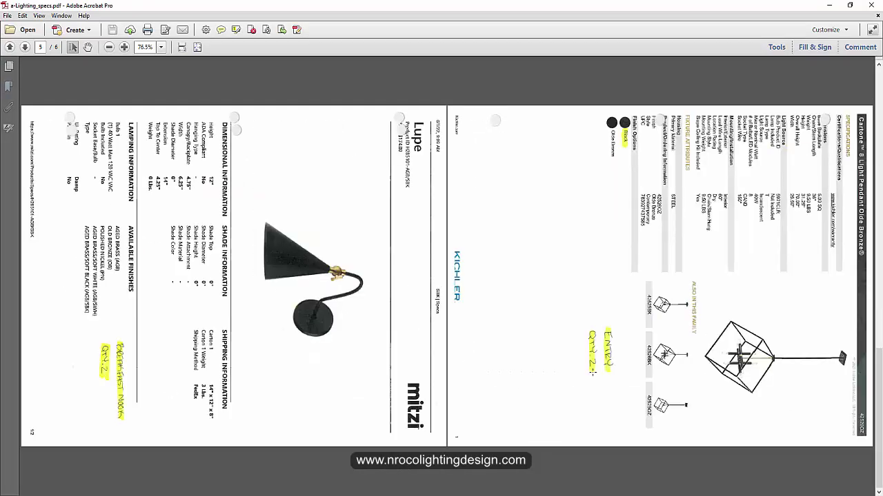
{"action": "scroll", "coordinate": [183, 331], "scroll_direction": "up", "scroll_amount": 6}
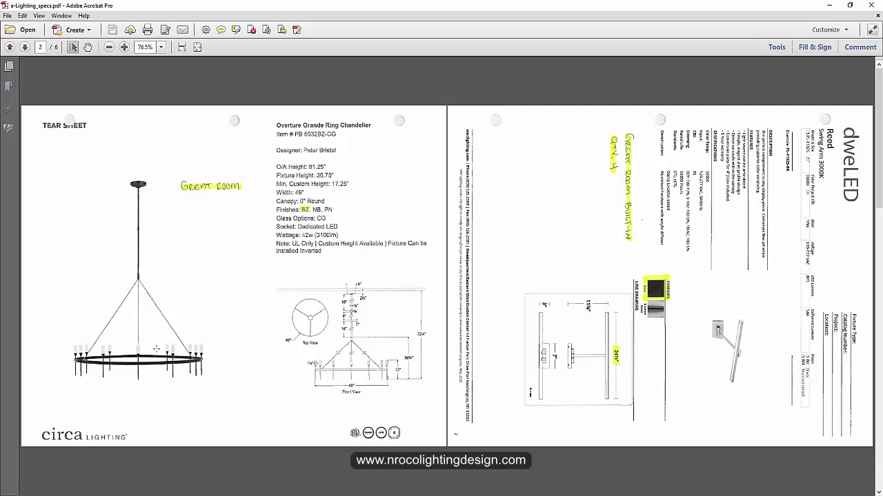
{"action": "scroll", "coordinate": [342, 395], "scroll_direction": "down", "scroll_amount": 10}
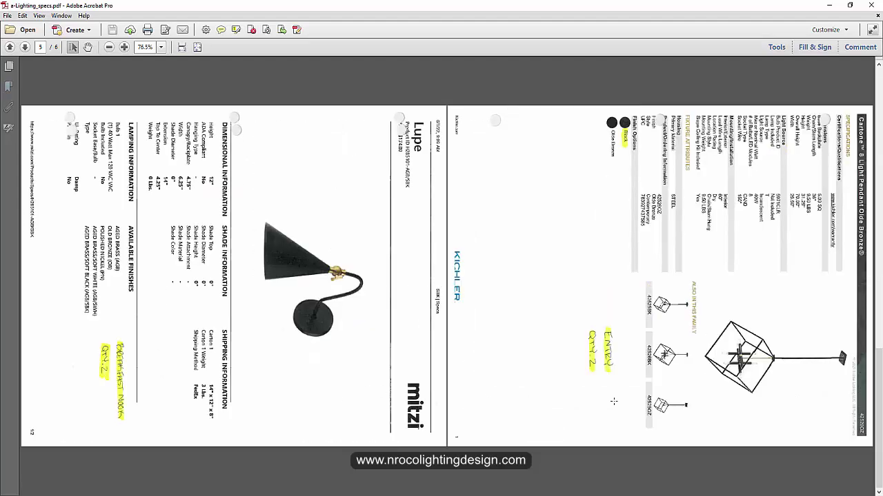
{"action": "scroll", "coordinate": [611, 397], "scroll_direction": "up", "scroll_amount": 15}
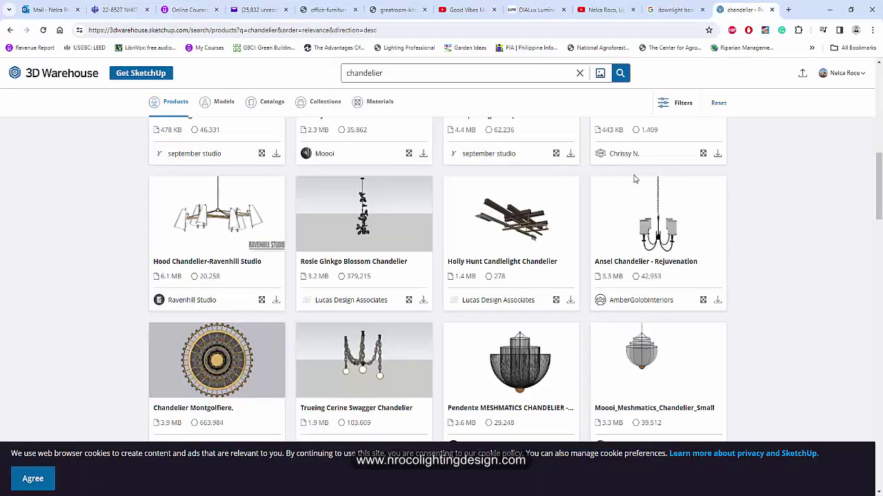
{"action": "scroll", "coordinate": [329, 222], "scroll_direction": "up", "scroll_amount": 3}
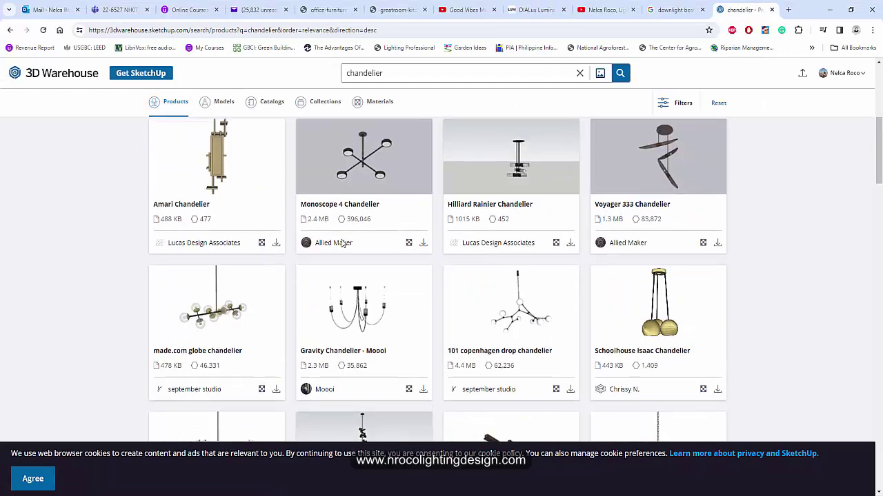
{"action": "scroll", "coordinate": [342, 243], "scroll_direction": "down", "scroll_amount": 4}
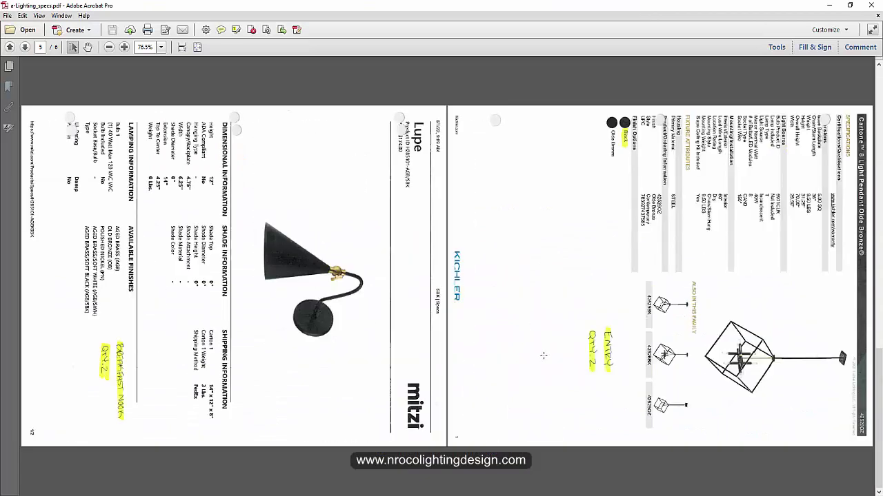
Step: Scroll back up to page 1, the Overture Grande Ring Chandelier spec sheet
{"action": "scroll", "coordinate": [544, 355], "scroll_direction": "up", "scroll_amount": 1}
{"action": "scroll", "coordinate": [414, 355], "scroll_direction": "down", "scroll_amount": 1}
{"action": "scroll", "coordinate": [260, 353], "scroll_direction": "up", "scroll_amount": 1}
{"action": "scroll", "coordinate": [260, 353], "scroll_direction": "up", "scroll_amount": 3}
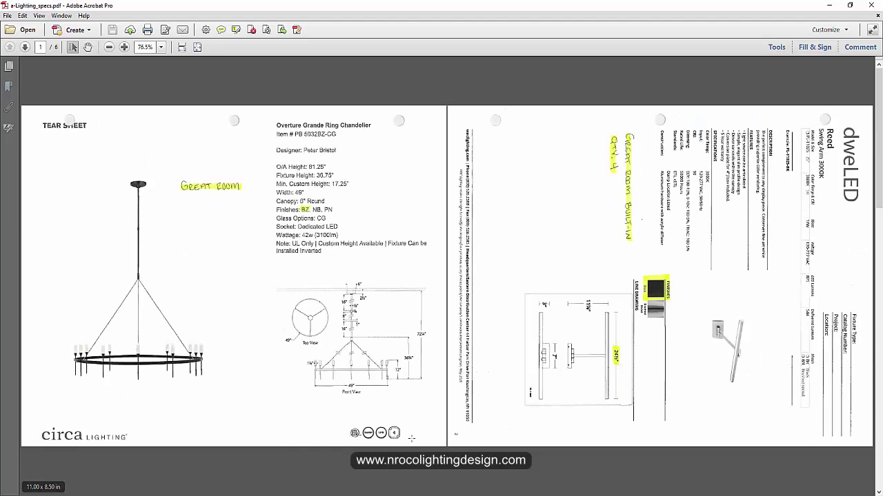
Step: Select the Great Room ring chandelier, orbit toward the right wall, and select the Beckman dining chandelier
{"action": "mouse_move", "coordinate": [457, 477]}
{"action": "left_click", "coordinate": [502, 476]}
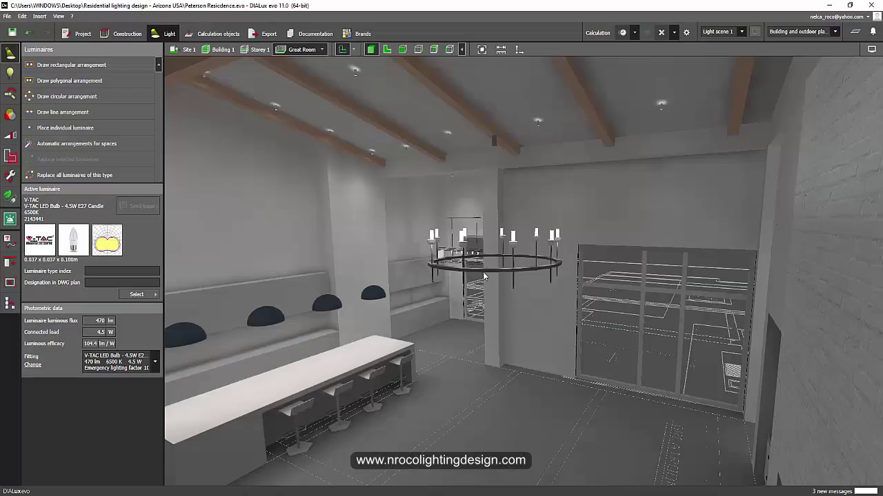
{"action": "left_click", "coordinate": [486, 268]}
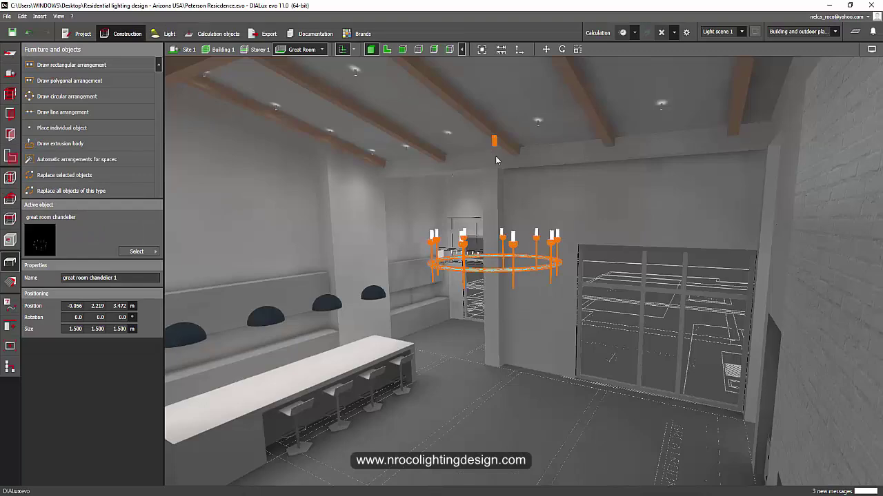
{"action": "middle_click_drag", "start_coordinate": [510, 162], "coordinate": [511, 218]}
{"action": "middle_click_drag", "start_coordinate": [566, 213], "coordinate": [564, 321]}
{"action": "left_click", "coordinate": [563, 321]}
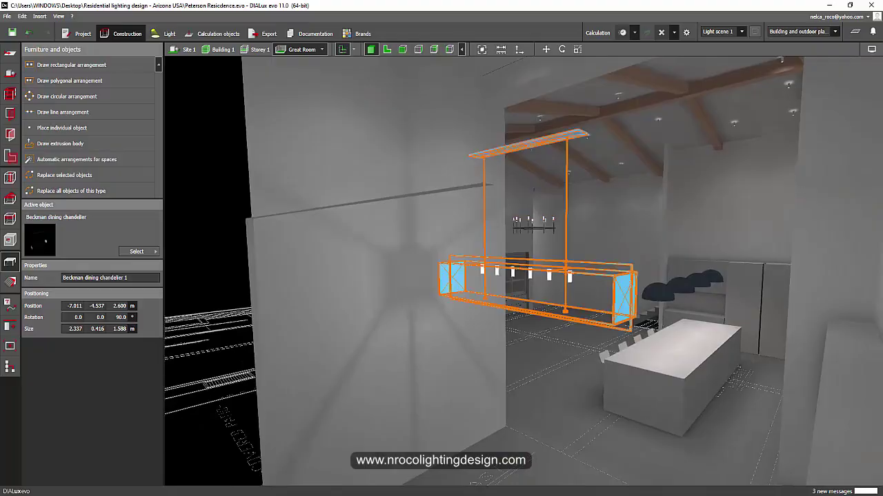
Step: Check the dining chandelier spec sheet, then view the 3D Warehouse chandelier results
{"action": "key", "text": "alt+Tab"}
{"action": "key", "text": "Page_Down"}
{"action": "key", "text": "Page_Down"}
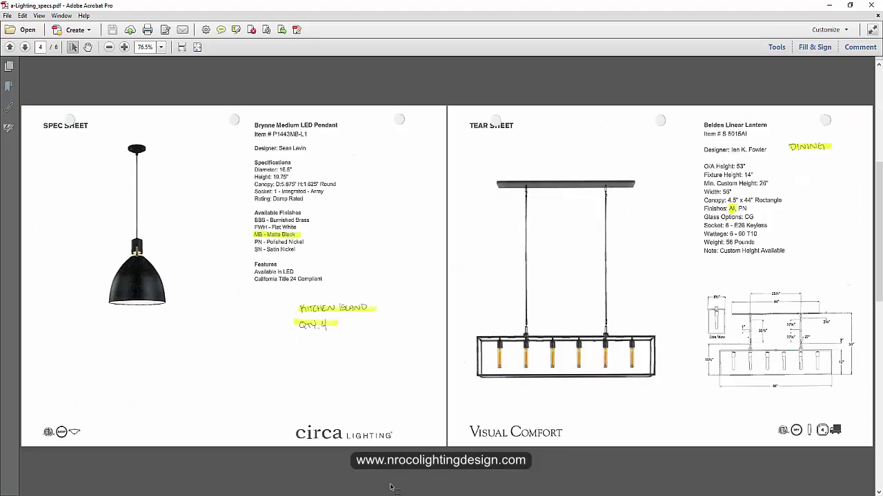
{"action": "key", "text": "alt+Tab"}
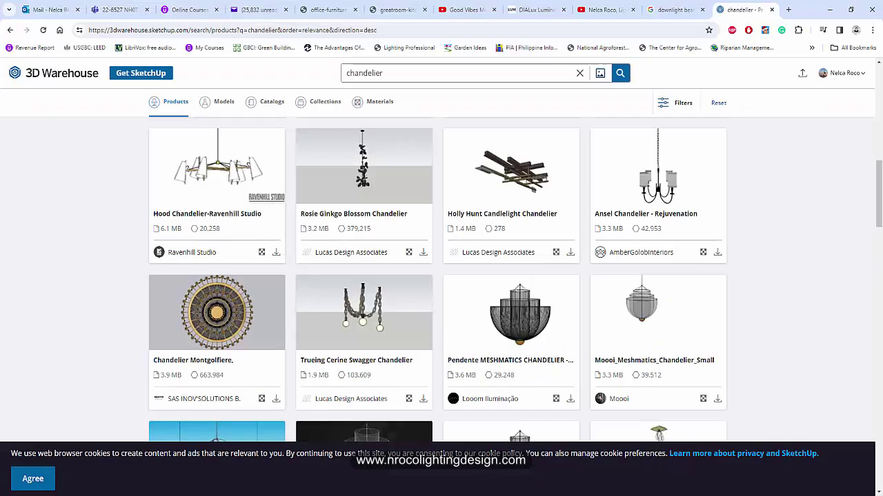
Step: Turn the DIALux view through the Great Room and clear the chandelier selection
{"action": "left_click", "coordinate": [507, 474]}
{"action": "left_click_drag", "start_coordinate": [548, 340], "coordinate": [534, 447]}
{"action": "left_click", "coordinate": [534, 447]}
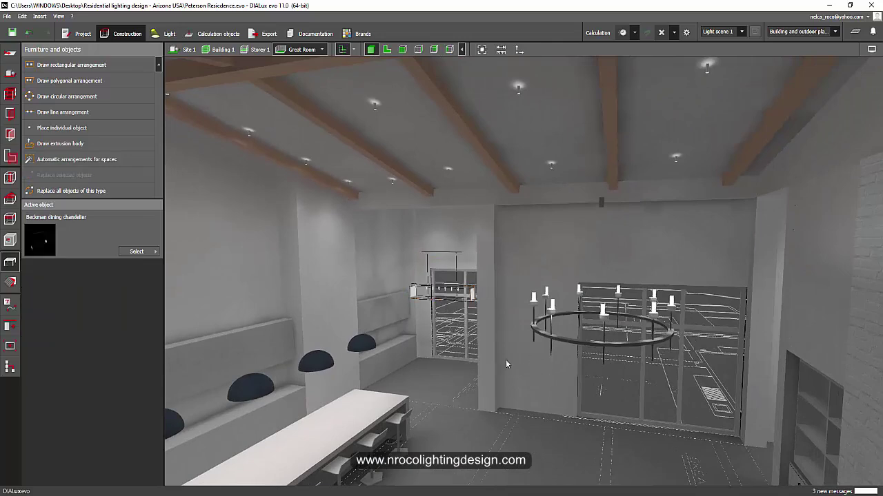
{"action": "left_click_drag", "start_coordinate": [506, 376], "coordinate": [474, 434]}
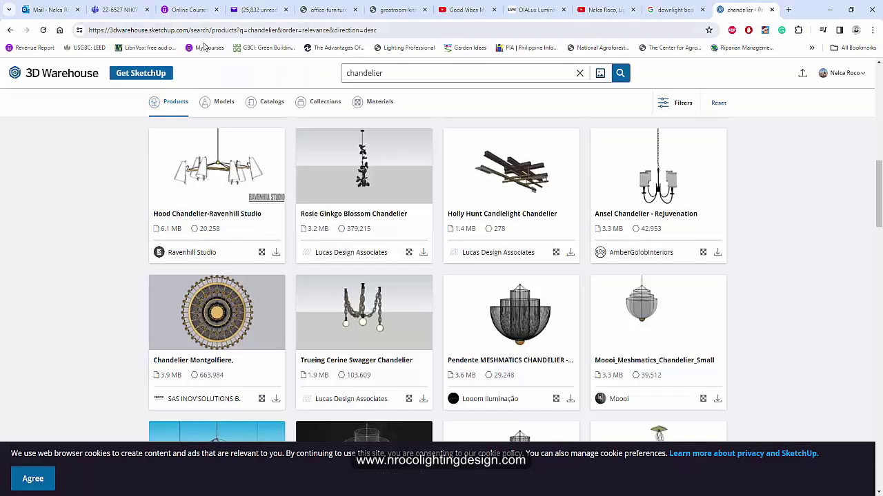
Step: Scroll through the 5,684 'led lamp' results, topped by LAMP-brand LED fittings, and back up
{"action": "left_click", "coordinate": [534, 10]}
{"action": "scroll", "coordinate": [355, 276], "scroll_direction": "up", "scroll_amount": 20}
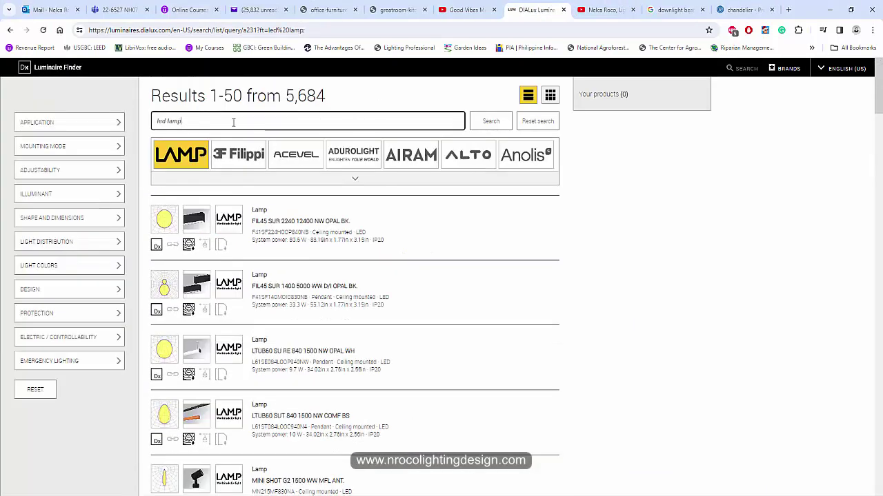
{"action": "scroll", "coordinate": [219, 207], "scroll_direction": "down", "scroll_amount": 2}
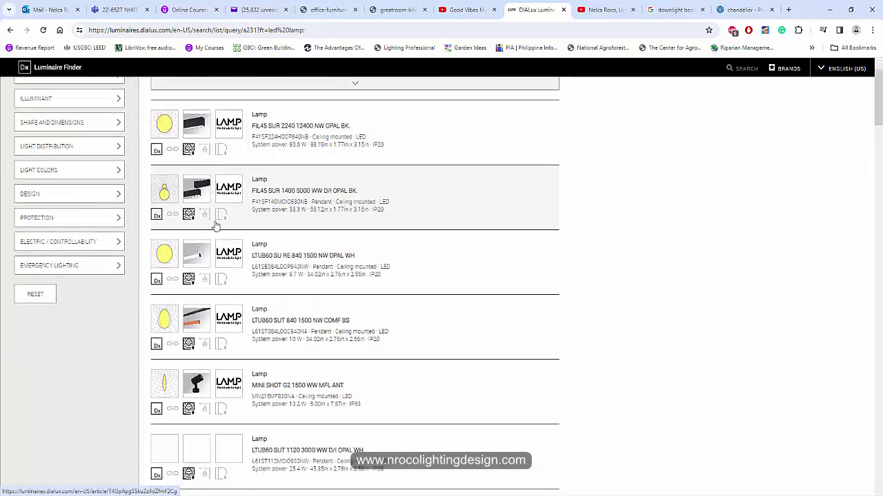
{"action": "scroll", "coordinate": [231, 290], "scroll_direction": "down", "scroll_amount": 3}
{"action": "scroll", "coordinate": [238, 317], "scroll_direction": "down", "scroll_amount": 10}
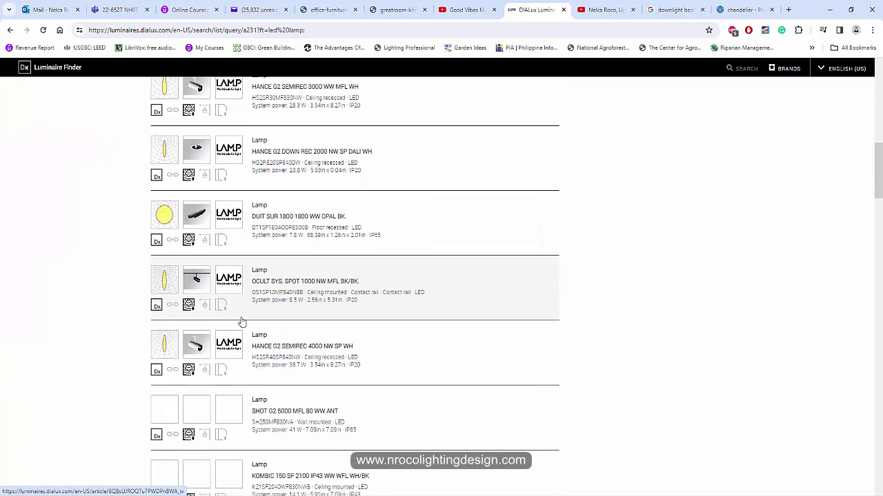
{"action": "scroll", "coordinate": [246, 333], "scroll_direction": "down", "scroll_amount": 10}
{"action": "scroll", "coordinate": [283, 352], "scroll_direction": "down", "scroll_amount": 6}
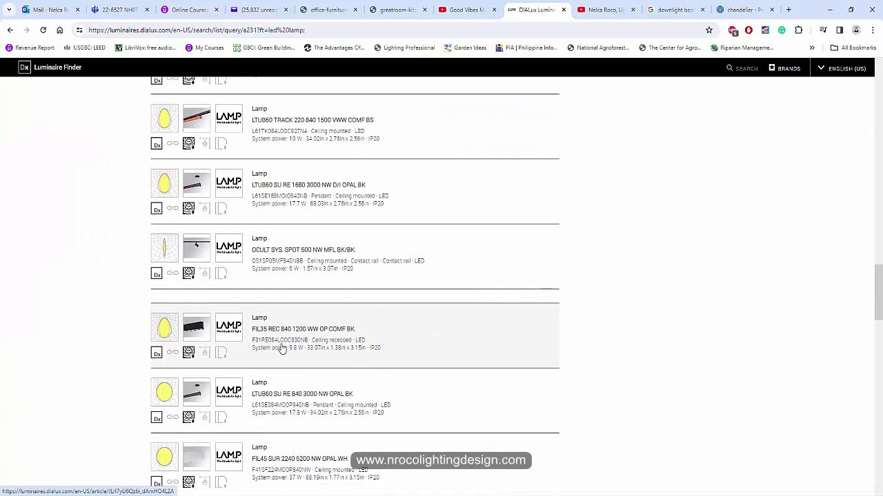
{"action": "scroll", "coordinate": [283, 348], "scroll_direction": "up", "scroll_amount": 20}
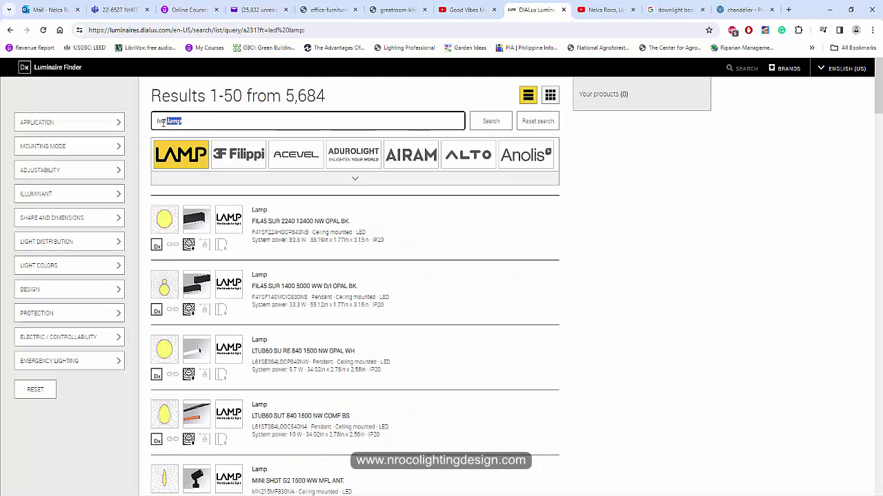
Step: Change the search to 'led bulb' and scroll the first results
{"action": "type", "text": "bulb"}
{"action": "key", "text": "Return"}
{"action": "scroll", "coordinate": [282, 261], "scroll_direction": "down", "scroll_amount": 2}
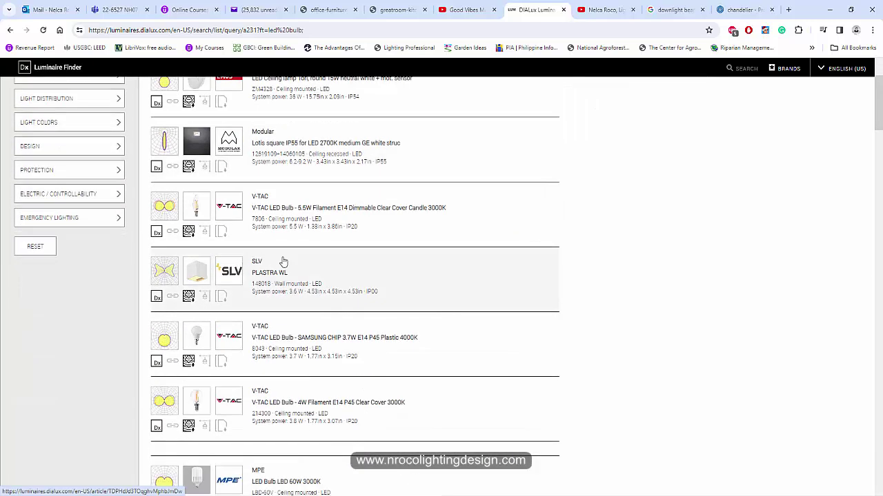
{"action": "scroll", "coordinate": [232, 281], "scroll_direction": "down", "scroll_amount": 3}
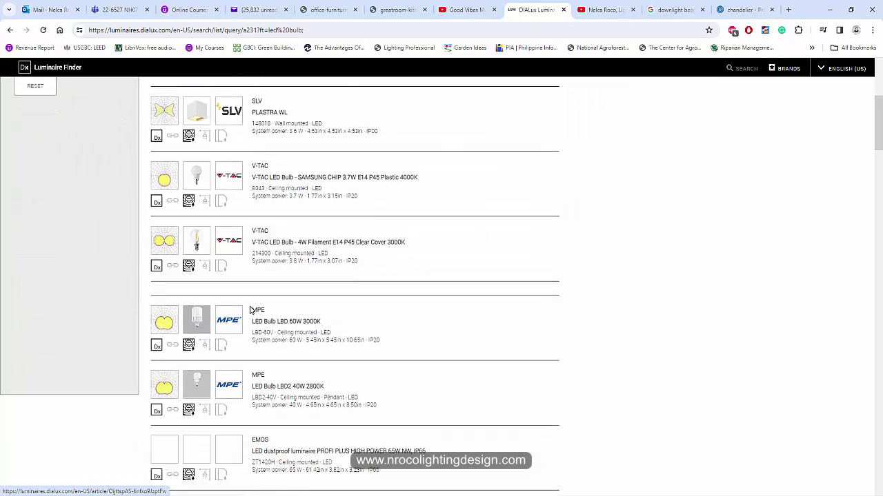
{"action": "scroll", "coordinate": [231, 281], "scroll_direction": "down", "scroll_amount": 2}
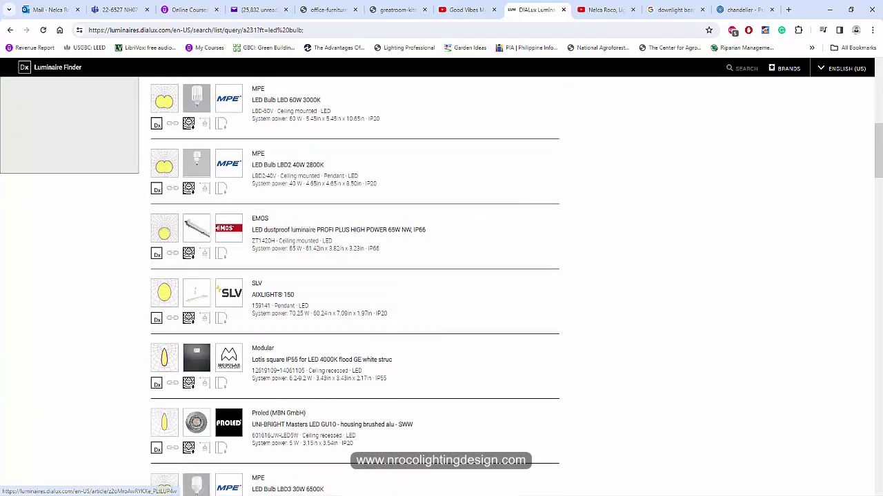
Step: Glance through the 3D Warehouse chandelier results
{"action": "left_click", "coordinate": [741, 10]}
{"action": "scroll", "coordinate": [425, 324], "scroll_direction": "down", "scroll_amount": 5}
{"action": "scroll", "coordinate": [425, 324], "scroll_direction": "down", "scroll_amount": 5}
{"action": "scroll", "coordinate": [423, 317], "scroll_direction": "up", "scroll_amount": 2}
{"action": "scroll", "coordinate": [423, 319], "scroll_direction": "down", "scroll_amount": 3}
{"action": "scroll", "coordinate": [429, 365], "scroll_direction": "up", "scroll_amount": 2}
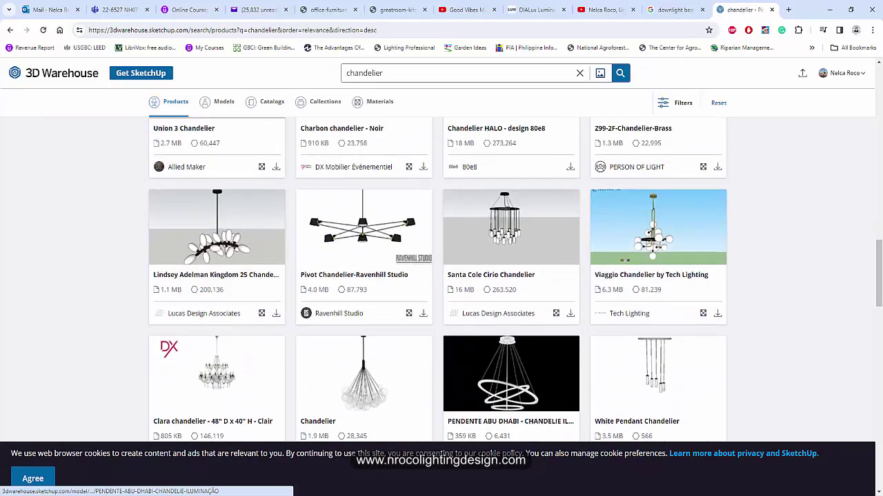
Step: Browse the led bulb results, including the V-TAC 4.5W E27 Candle 6500K
{"action": "left_click", "coordinate": [527, 10]}
{"action": "scroll", "coordinate": [232, 248], "scroll_direction": "up", "scroll_amount": 1}
{"action": "scroll", "coordinate": [193, 262], "scroll_direction": "down", "scroll_amount": 2}
{"action": "scroll", "coordinate": [235, 250], "scroll_direction": "up", "scroll_amount": 4}
{"action": "scroll", "coordinate": [223, 177], "scroll_direction": "up", "scroll_amount": 2}
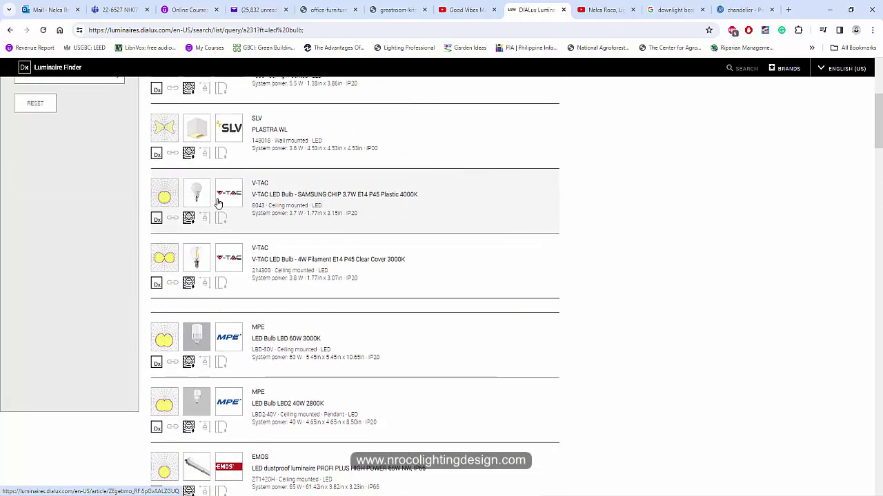
{"action": "scroll", "coordinate": [235, 255], "scroll_direction": "down", "scroll_amount": 8}
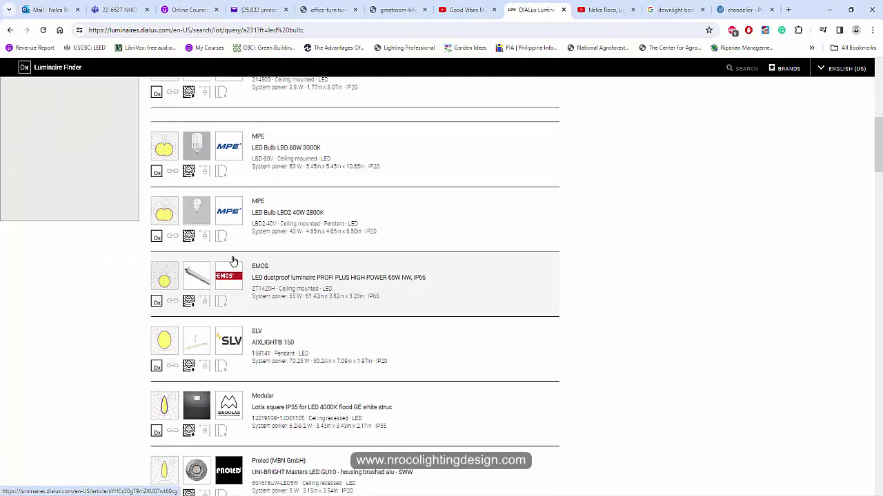
{"action": "scroll", "coordinate": [258, 343], "scroll_direction": "down", "scroll_amount": 5}
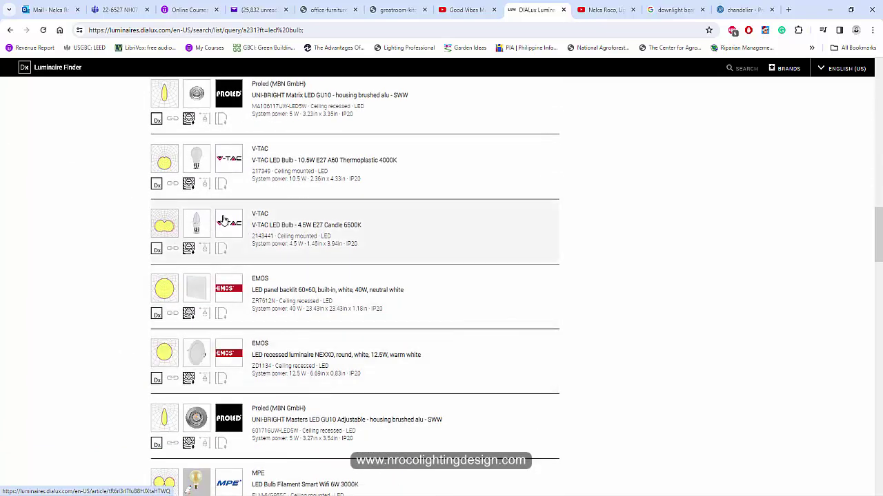
{"action": "scroll", "coordinate": [208, 229], "scroll_direction": "down", "scroll_amount": 4}
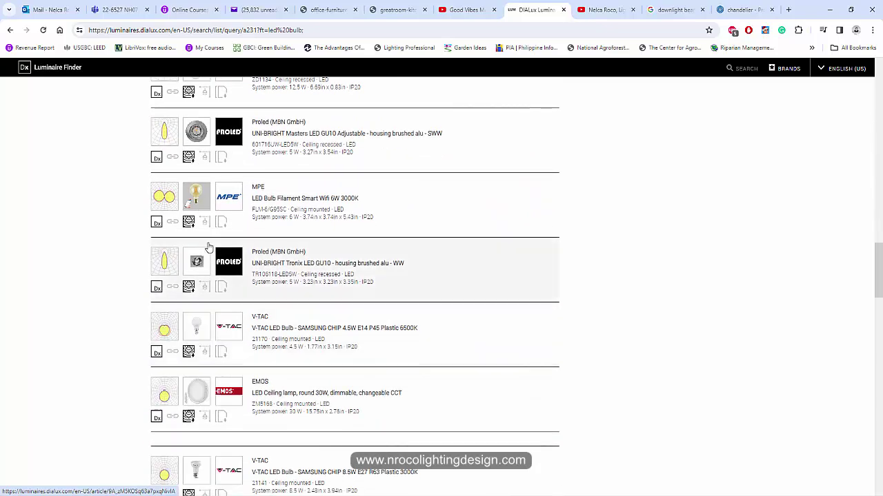
{"action": "scroll", "coordinate": [236, 371], "scroll_direction": "down", "scroll_amount": 5}
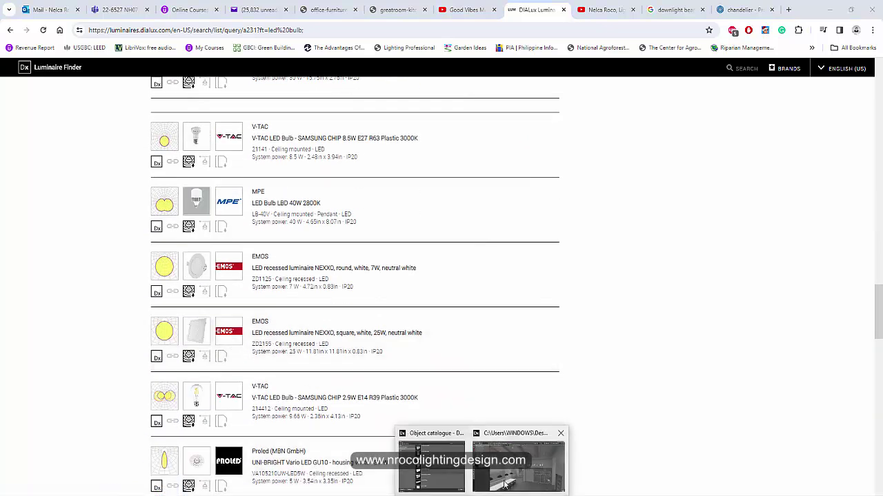
{"action": "left_click", "coordinate": [528, 475]}
{"action": "scroll", "coordinate": [502, 179], "scroll_direction": "up", "scroll_amount": 6}
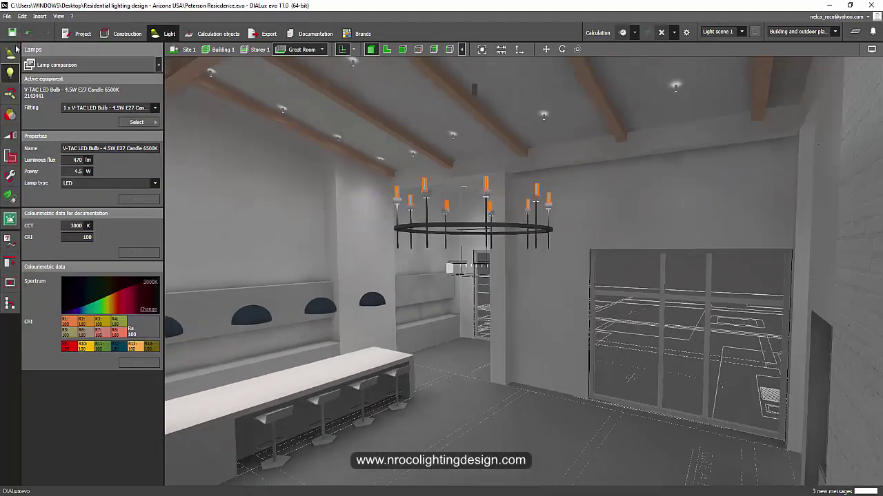
{"action": "left_click", "coordinate": [14, 52]}
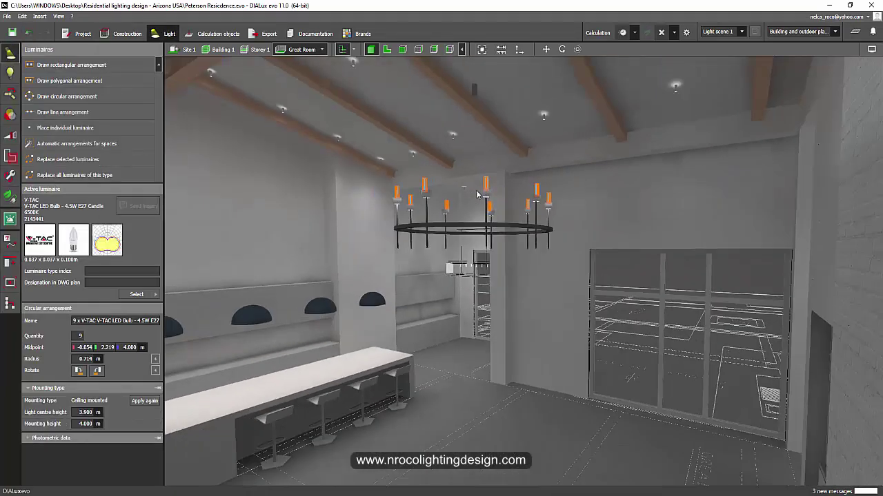
{"action": "scroll", "coordinate": [406, 278], "scroll_direction": "up", "scroll_amount": 10}
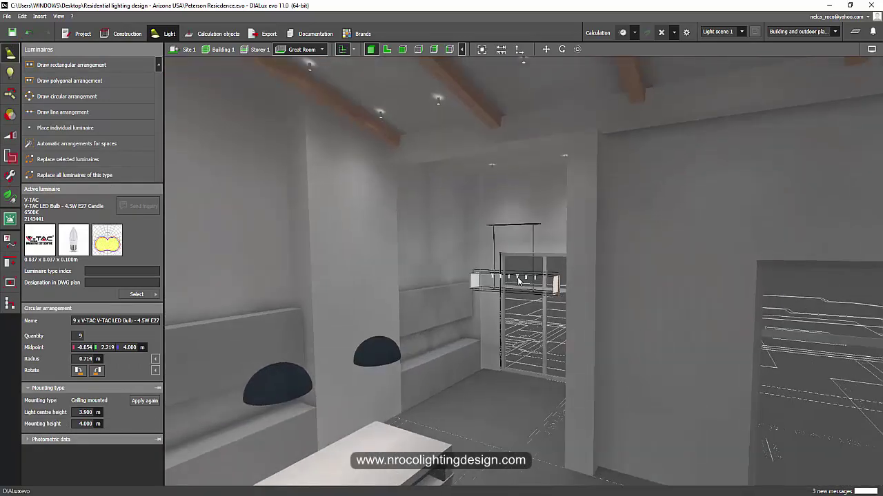
{"action": "left_click", "coordinate": [496, 319]}
{"action": "scroll", "coordinate": [501, 400], "scroll_direction": "down", "scroll_amount": 10}
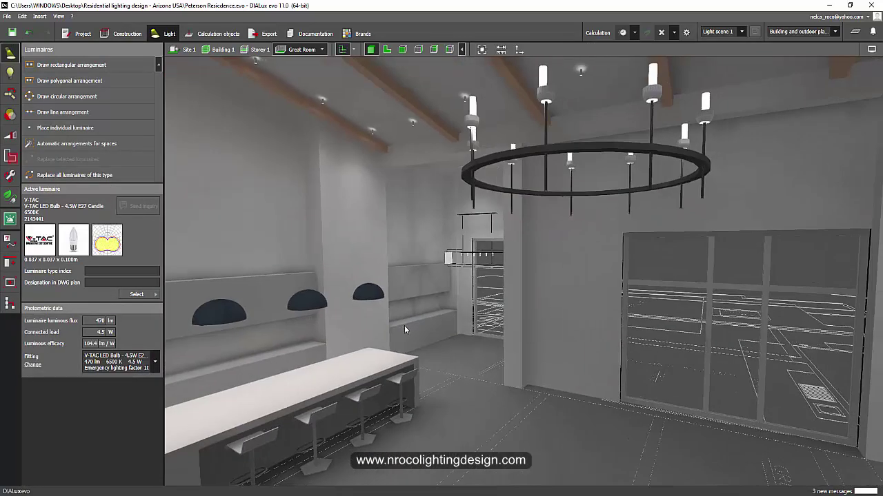
{"action": "left_click_drag", "start_coordinate": [404, 325], "coordinate": [494, 413]}
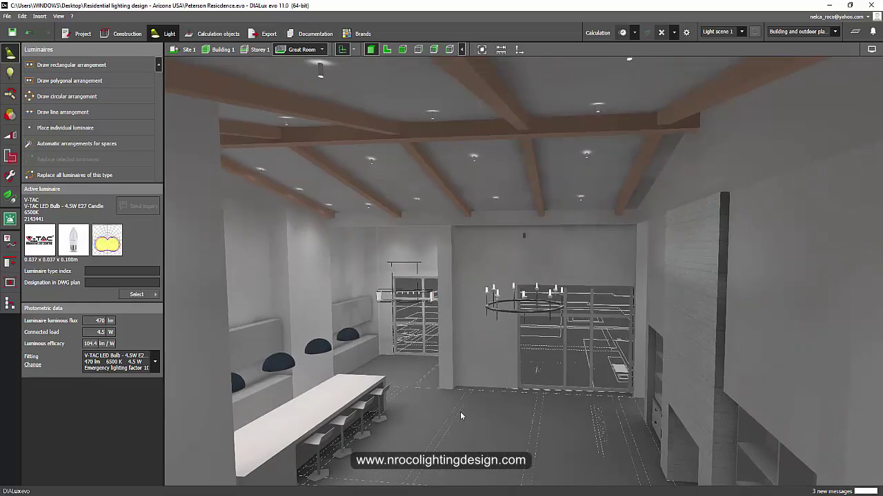
{"action": "left_click_drag", "start_coordinate": [467, 412], "coordinate": [456, 453]}
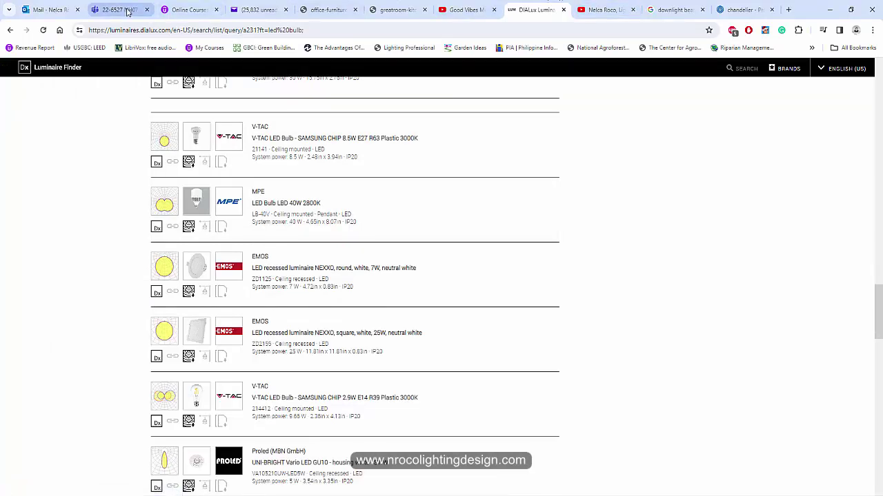
Step: Scroll the Udemy student assignment renders, then switch to the 'downlight beam angle' image results
{"action": "left_click", "coordinate": [185, 10]}
{"action": "scroll", "coordinate": [331, 200], "scroll_direction": "down", "scroll_amount": 3}
{"action": "scroll", "coordinate": [309, 256], "scroll_direction": "down", "scroll_amount": 20}
{"action": "scroll", "coordinate": [304, 273], "scroll_direction": "down", "scroll_amount": 14}
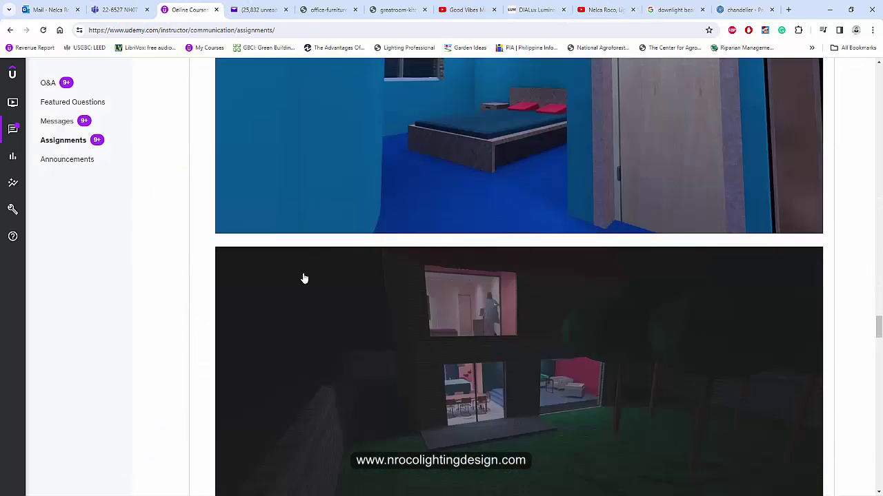
{"action": "scroll", "coordinate": [301, 276], "scroll_direction": "up", "scroll_amount": 4}
{"action": "scroll", "coordinate": [304, 280], "scroll_direction": "down", "scroll_amount": 8}
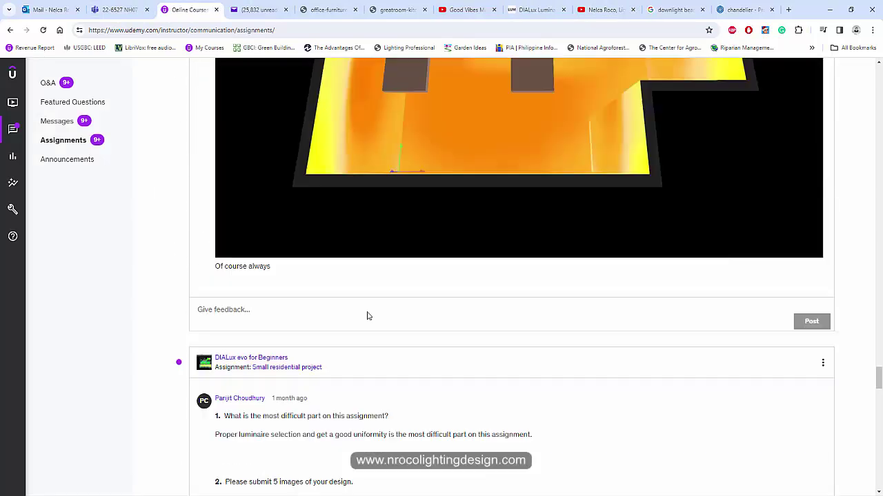
{"action": "left_click", "coordinate": [672, 10]}
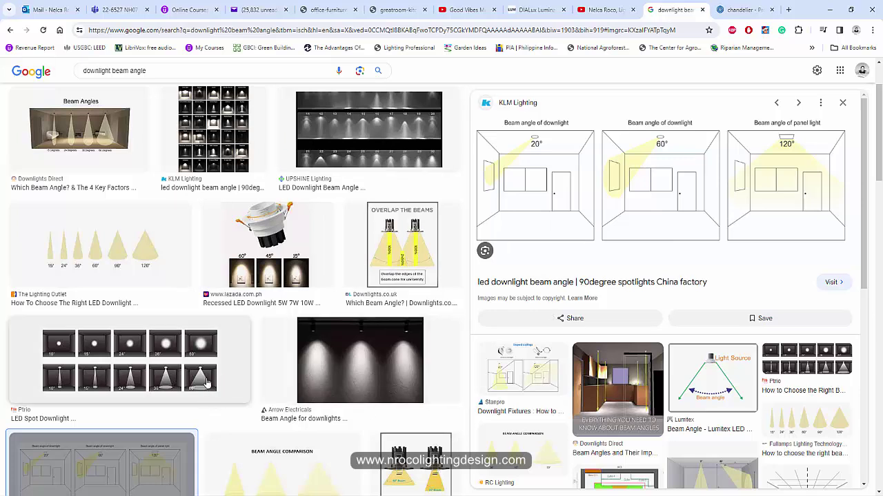
{"action": "scroll", "coordinate": [589, 280], "scroll_direction": "down", "scroll_amount": 1}
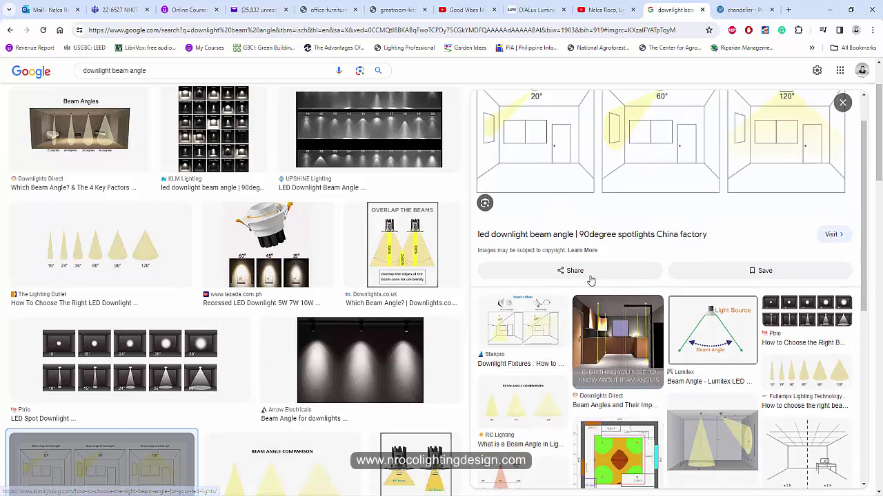
{"action": "scroll", "coordinate": [589, 281], "scroll_direction": "down", "scroll_amount": 2}
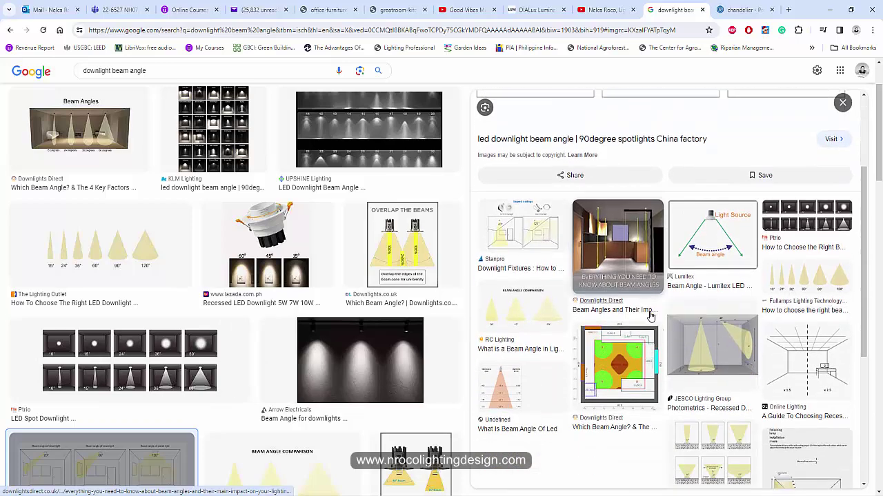
{"action": "scroll", "coordinate": [720, 262], "scroll_direction": "up", "scroll_amount": 3}
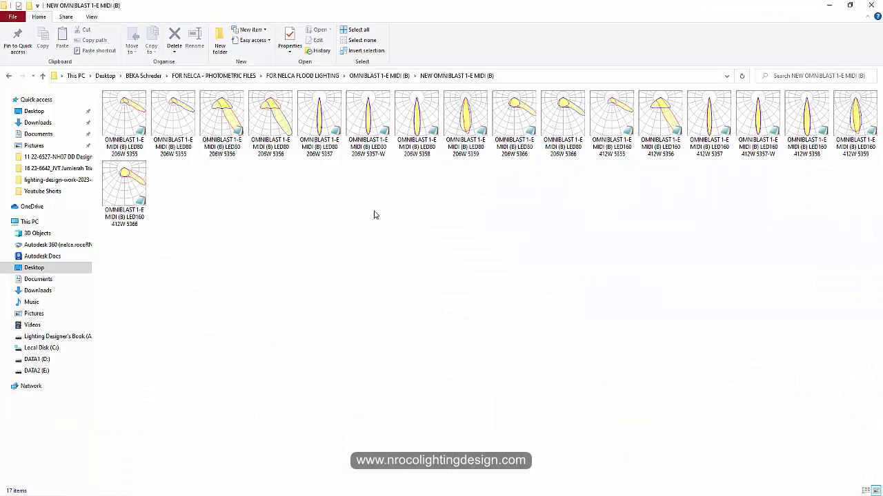
Step: Show the NEW OMNIBLAST 1-E MIDI (B) polar-curve files as extra large icons
{"action": "right_click", "coordinate": [374, 215]}
{"action": "mouse_move", "coordinate": [420, 214]}
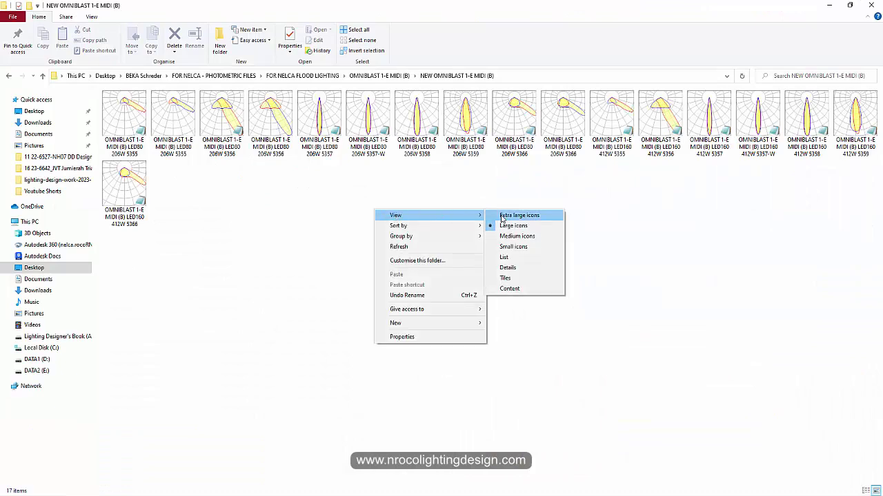
{"action": "left_click", "coordinate": [502, 215]}
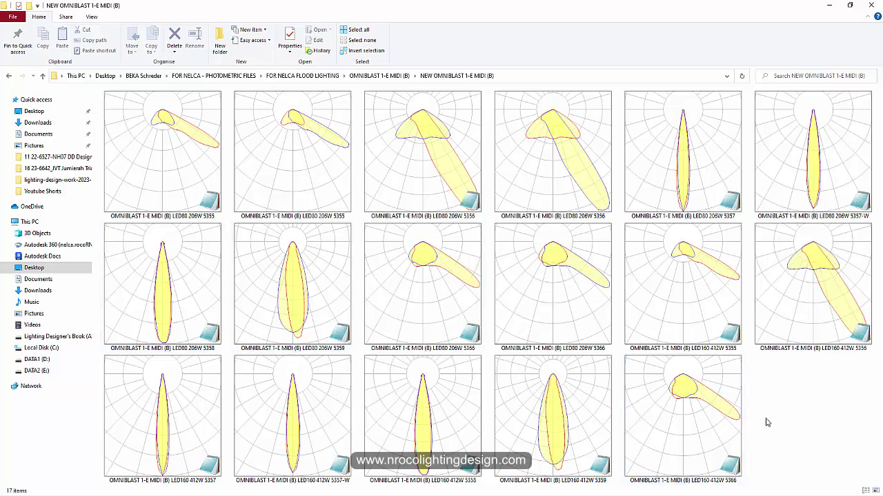
Step: Restore the files to large icons and return to the beam angle image search in Chrome
{"action": "right_click", "coordinate": [763, 412]}
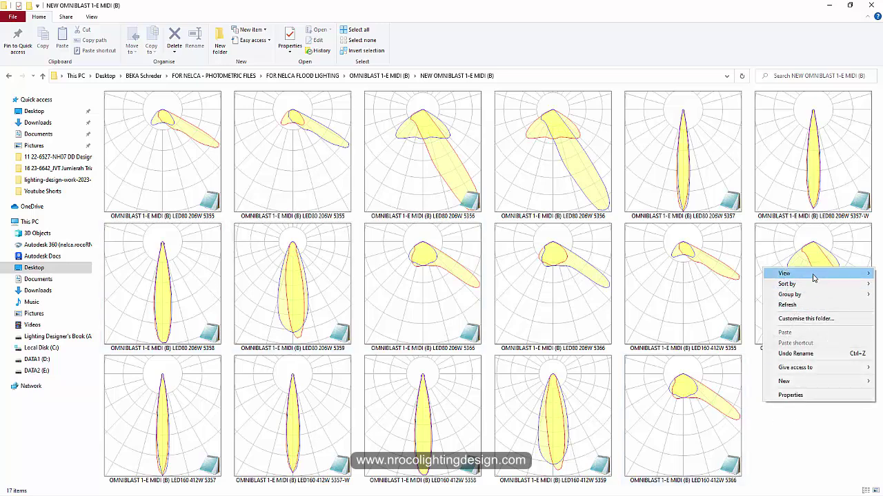
{"action": "mouse_move", "coordinate": [793, 275]}
{"action": "left_click", "coordinate": [718, 284]}
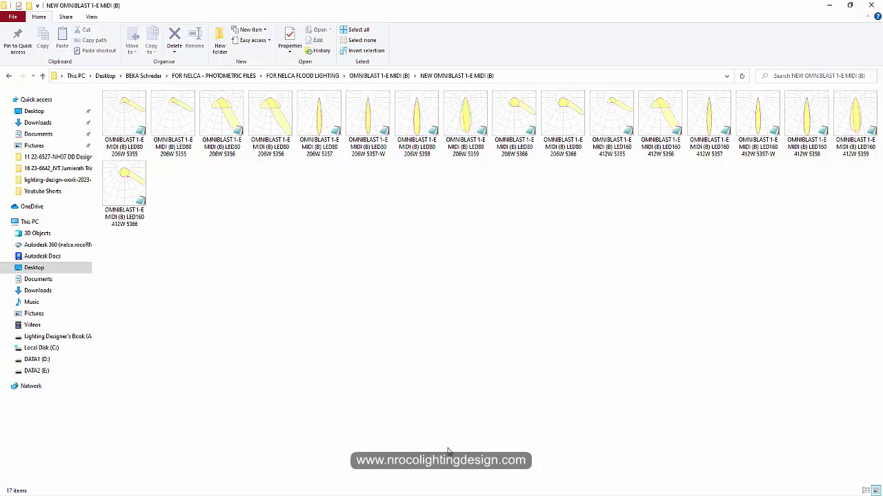
{"action": "left_click", "coordinate": [370, 448]}
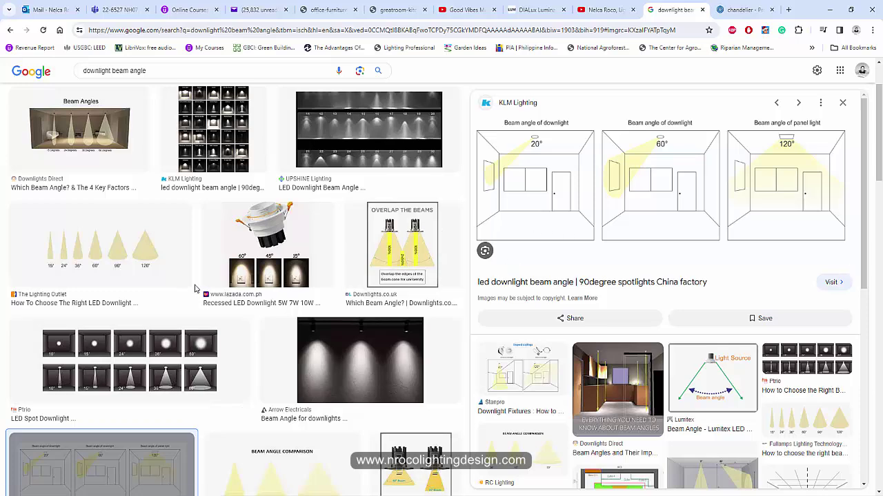
Step: Compare The Lighting Outlet, KLM Lighting and UPSHINE Lighting beam angle images, ending on UPSHINE's polar curves
{"action": "left_click", "coordinate": [86, 248]}
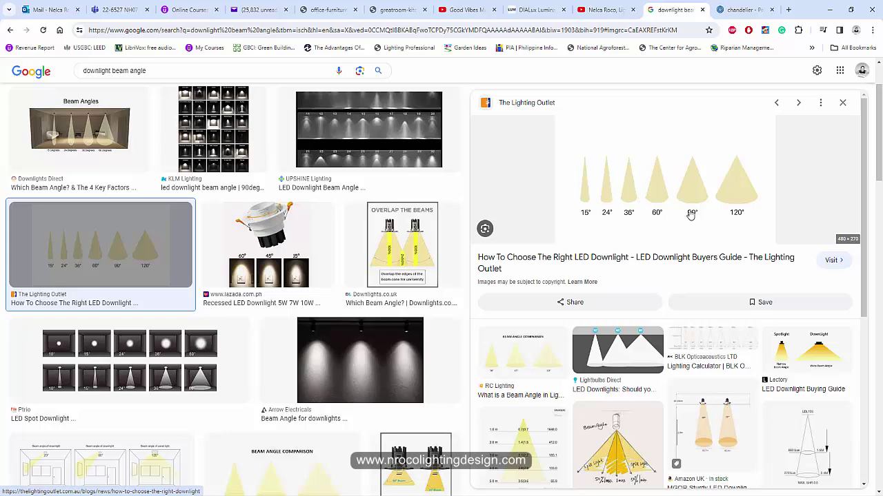
{"action": "scroll", "coordinate": [696, 238], "scroll_direction": "down", "scroll_amount": 4}
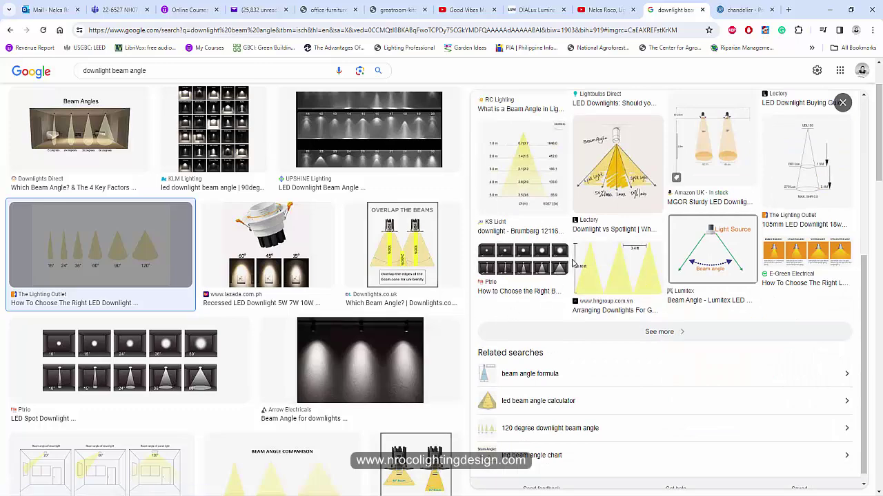
{"action": "scroll", "coordinate": [573, 266], "scroll_direction": "up", "scroll_amount": 5}
{"action": "scroll", "coordinate": [582, 331], "scroll_direction": "down", "scroll_amount": 5}
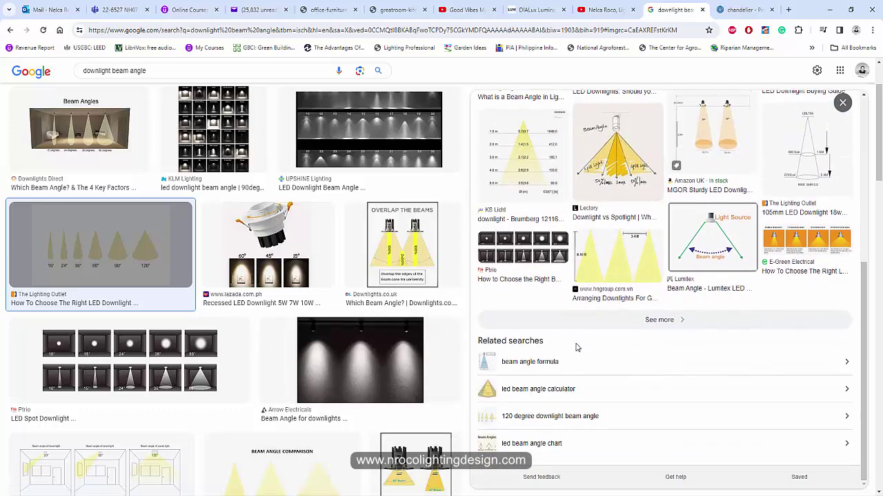
{"action": "scroll", "coordinate": [282, 331], "scroll_direction": "down", "scroll_amount": 5}
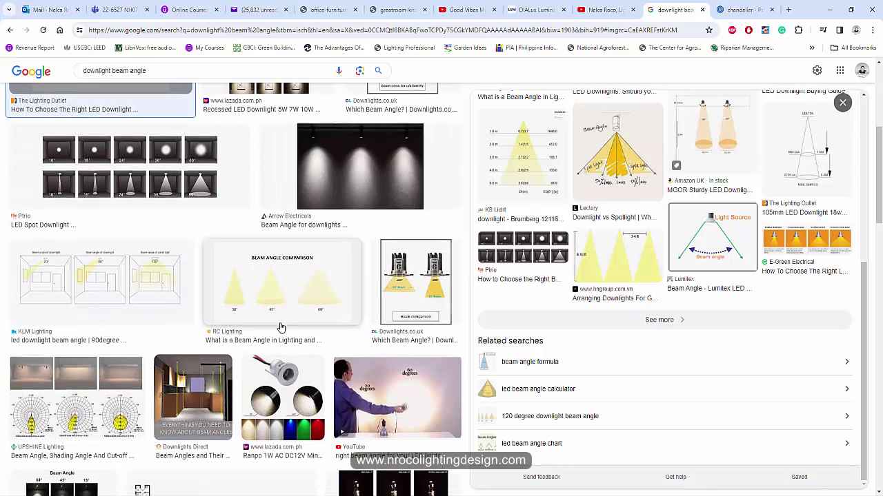
{"action": "scroll", "coordinate": [585, 357], "scroll_direction": "up", "scroll_amount": 3}
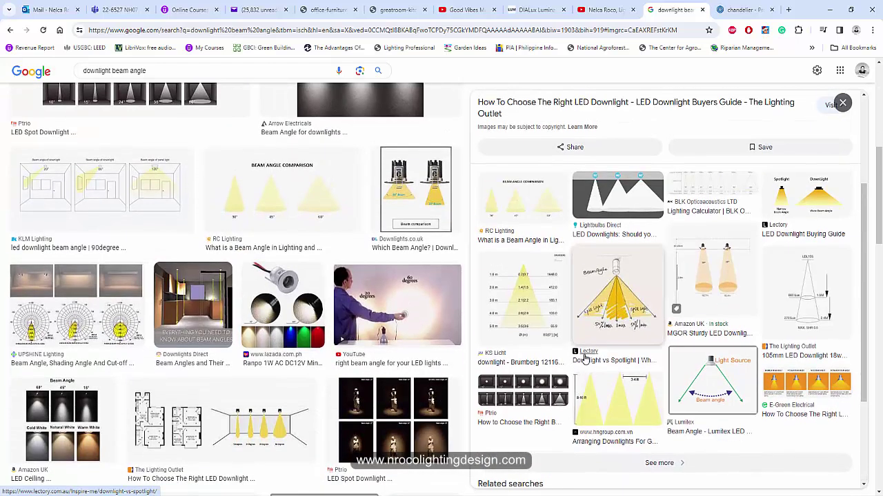
{"action": "scroll", "coordinate": [477, 377], "scroll_direction": "up", "scroll_amount": 2}
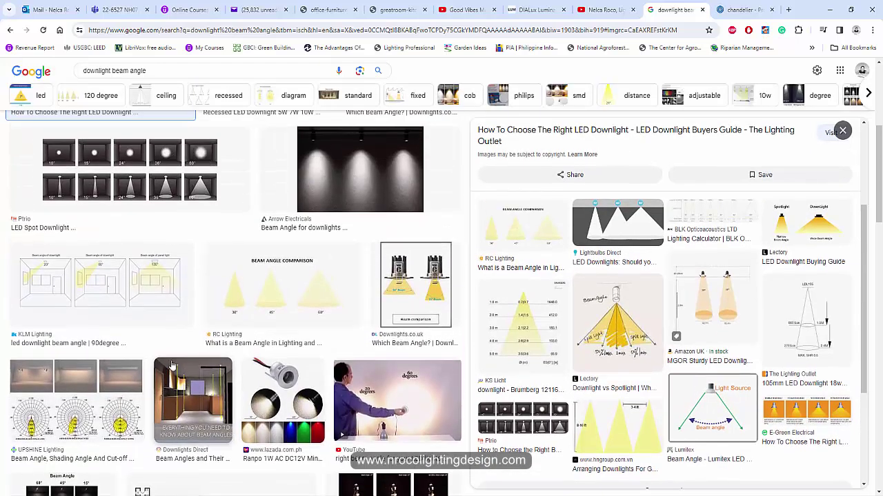
{"action": "scroll", "coordinate": [597, 343], "scroll_direction": "up", "scroll_amount": 3}
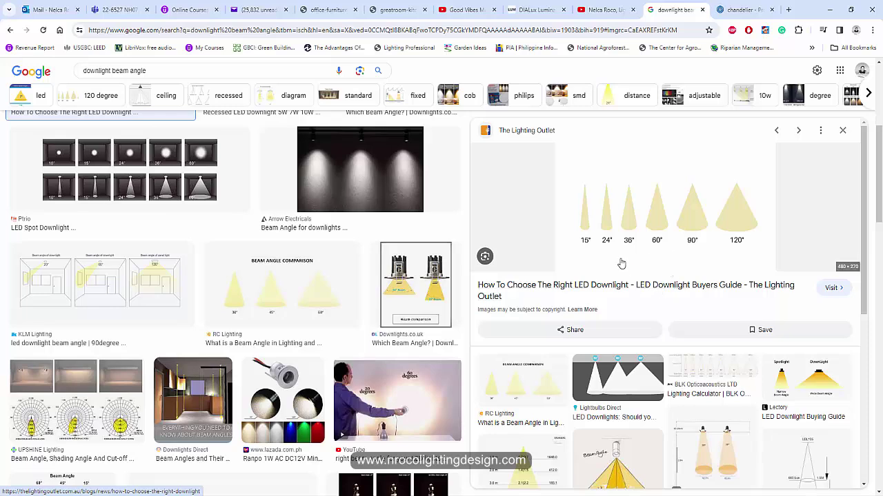
{"action": "left_click", "coordinate": [104, 283]}
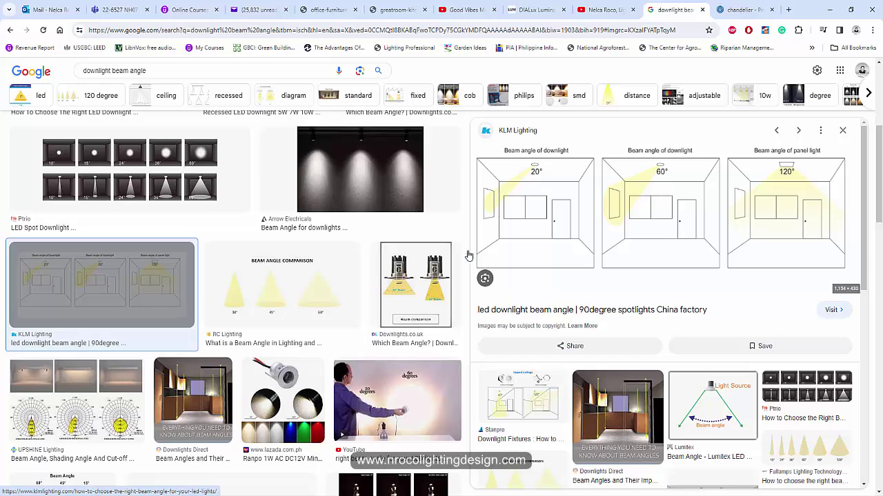
{"action": "left_click", "coordinate": [84, 425]}
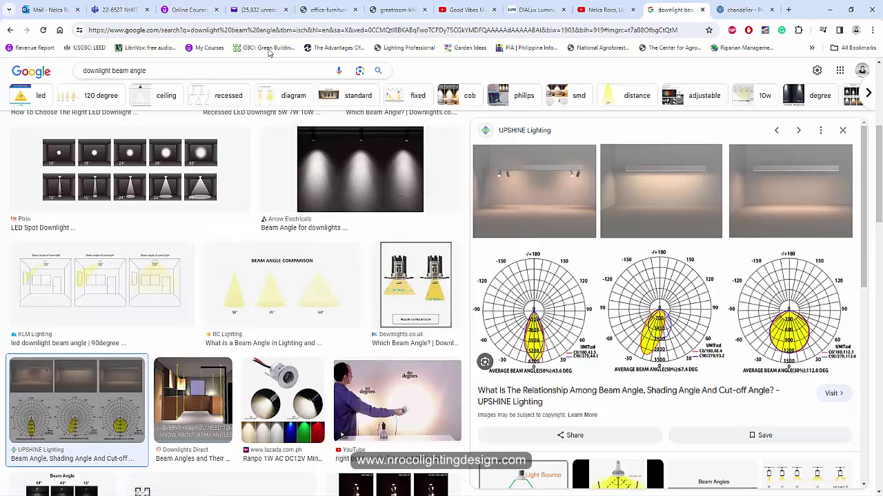
Step: Open the DIALux newsletter in Yahoo Mail and scroll through it
{"action": "left_click", "coordinate": [259, 10]}
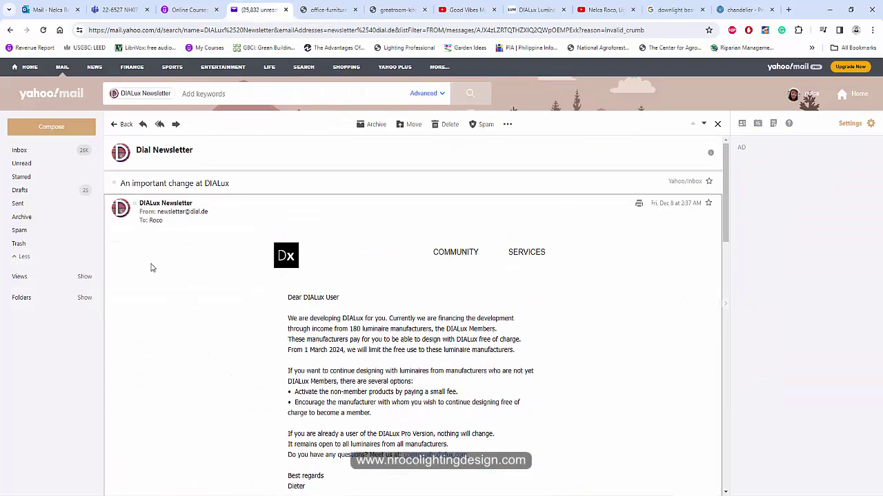
{"action": "scroll", "coordinate": [231, 332], "scroll_direction": "down", "scroll_amount": 8}
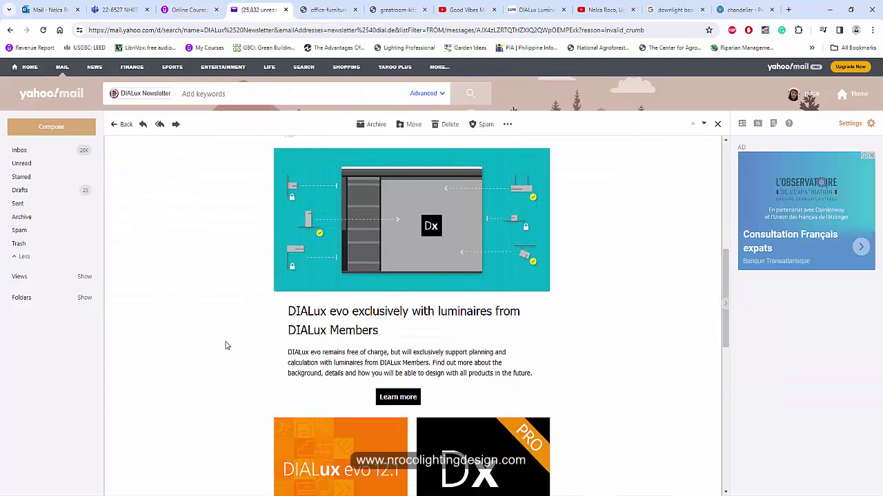
{"action": "scroll", "coordinate": [234, 366], "scroll_direction": "down", "scroll_amount": 3}
{"action": "scroll", "coordinate": [231, 376], "scroll_direction": "up", "scroll_amount": 7}
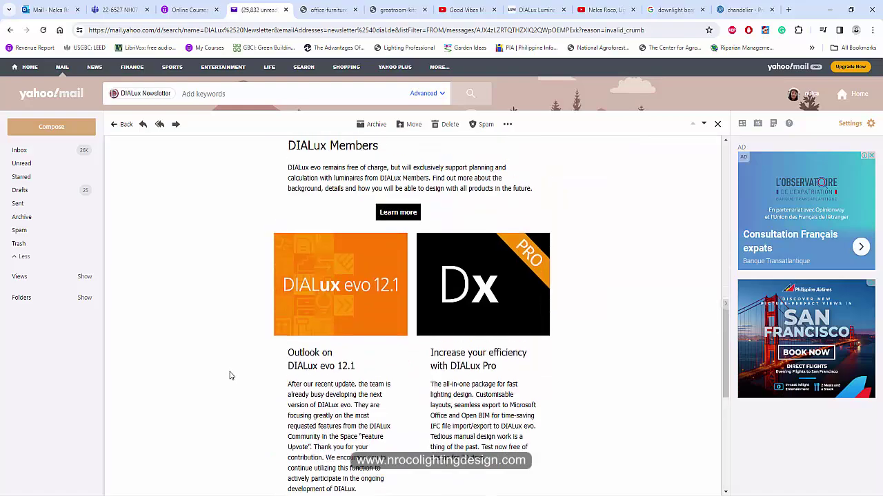
{"action": "scroll", "coordinate": [224, 369], "scroll_direction": "up", "scroll_amount": 4}
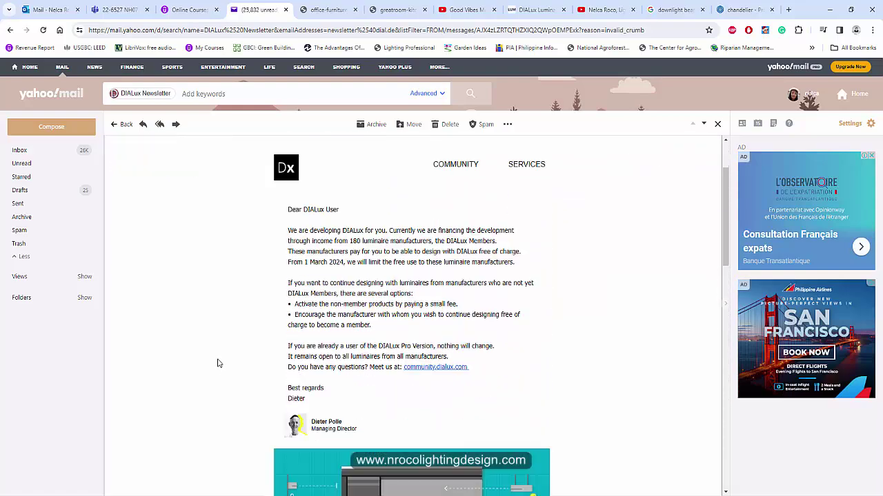
{"action": "scroll", "coordinate": [216, 360], "scroll_direction": "down", "scroll_amount": 3}
{"action": "scroll", "coordinate": [200, 352], "scroll_direction": "up", "scroll_amount": 3}
{"action": "scroll", "coordinate": [178, 255], "scroll_direction": "down", "scroll_amount": 7}
{"action": "scroll", "coordinate": [207, 276], "scroll_direction": "down", "scroll_amount": 2}
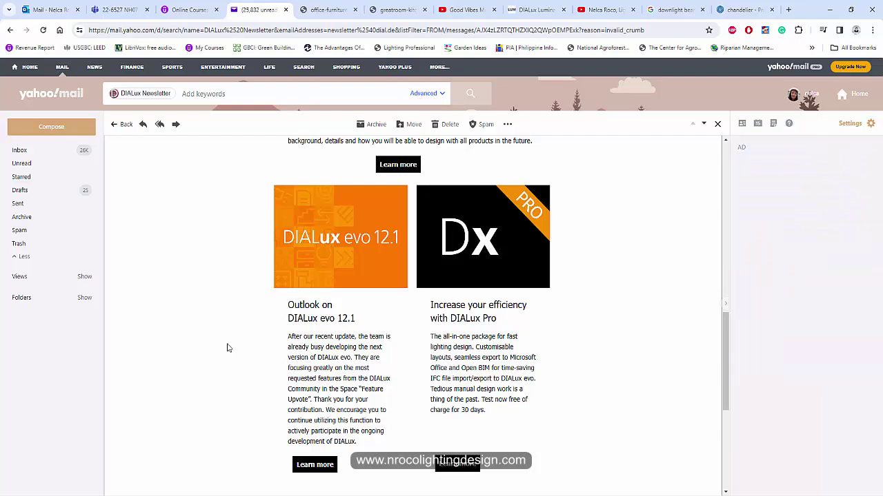
Step: Finish reading the important-change notice, then return to the DIALux evo Great Room project
{"action": "scroll", "coordinate": [427, 290], "scroll_direction": "up", "scroll_amount": 6}
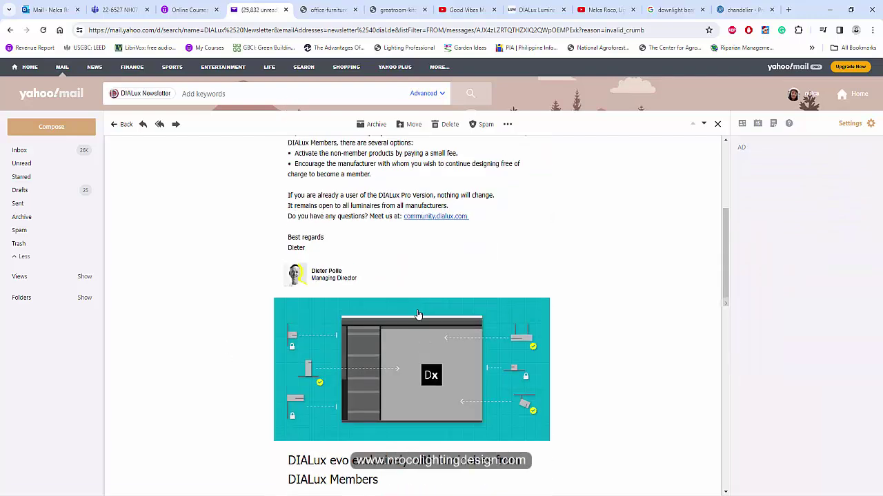
{"action": "scroll", "coordinate": [418, 315], "scroll_direction": "up", "scroll_amount": 3}
{"action": "scroll", "coordinate": [413, 317], "scroll_direction": "down", "scroll_amount": 7}
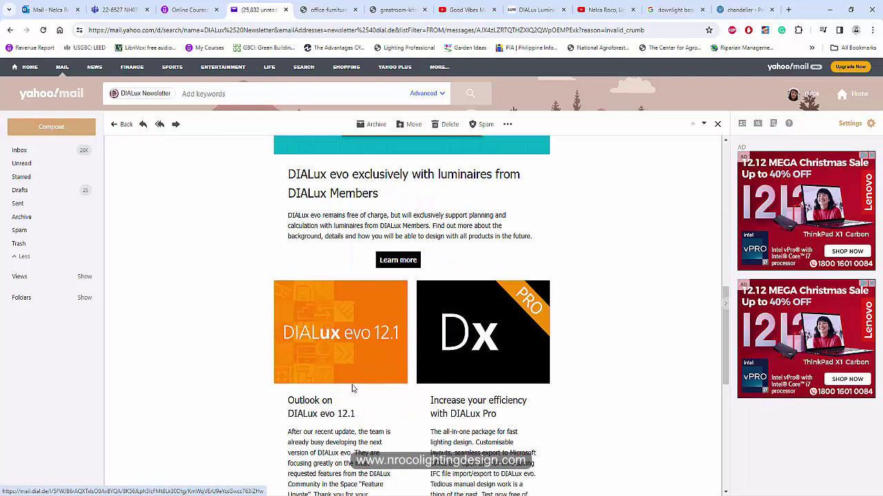
{"action": "scroll", "coordinate": [380, 324], "scroll_direction": "down", "scroll_amount": 1}
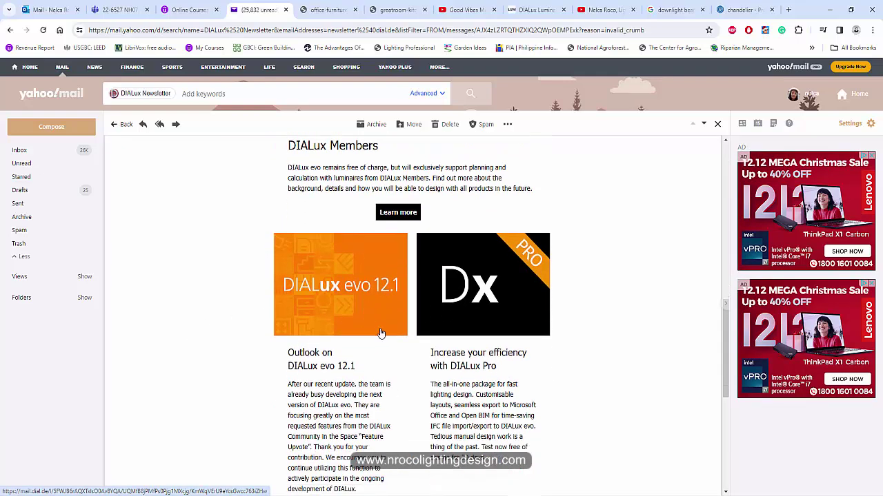
{"action": "scroll", "coordinate": [381, 331], "scroll_direction": "down", "scroll_amount": 3}
{"action": "scroll", "coordinate": [360, 302], "scroll_direction": "up", "scroll_amount": 2}
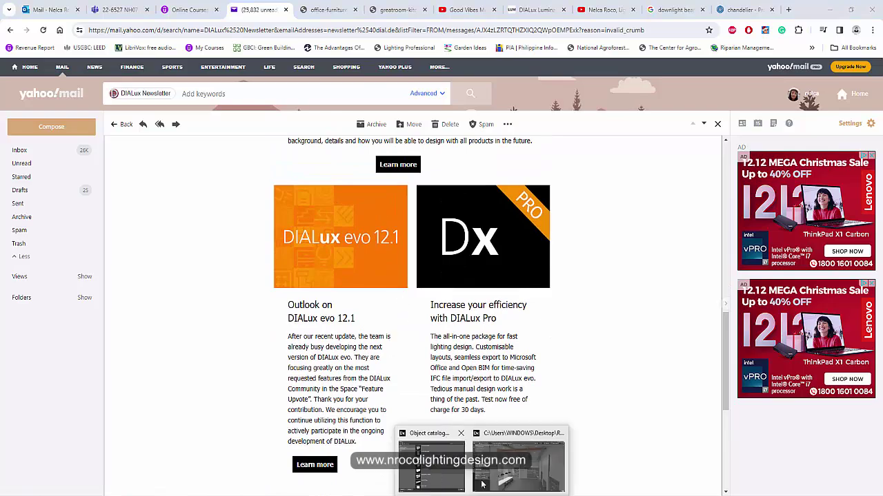
{"action": "left_click", "coordinate": [505, 484]}
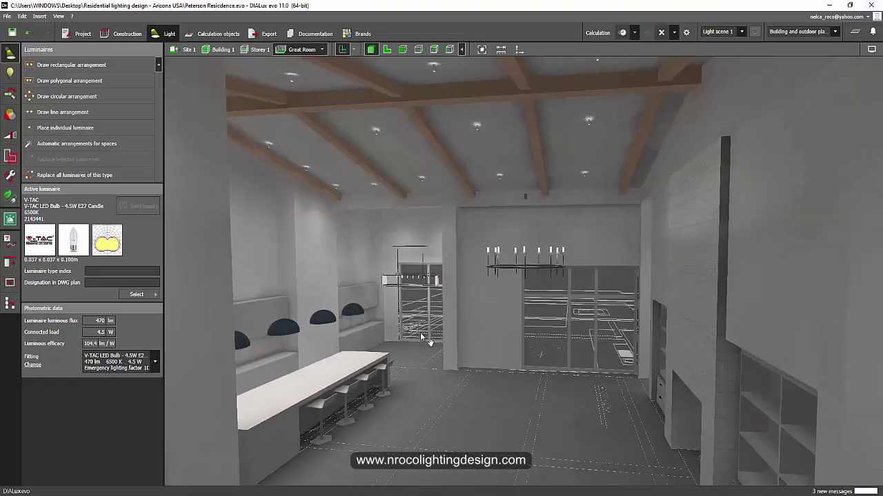